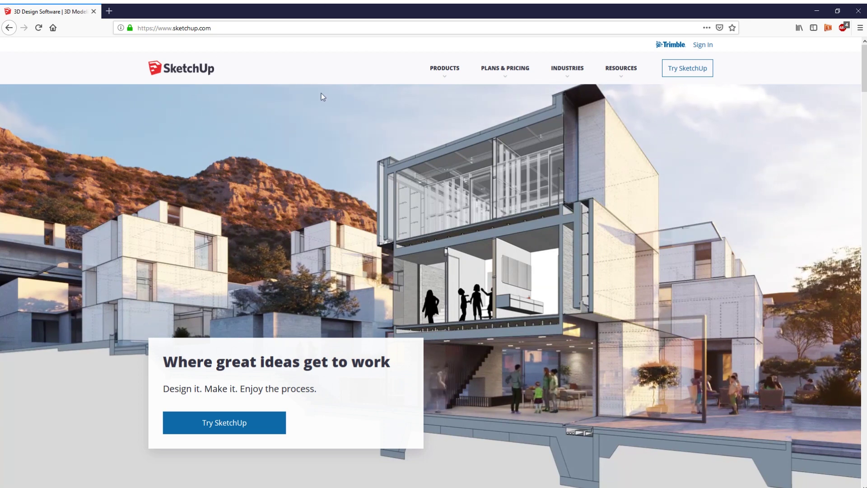
Open the SketchUp products list on sketchup.com to reach SketchUp Free.
click(445, 69)
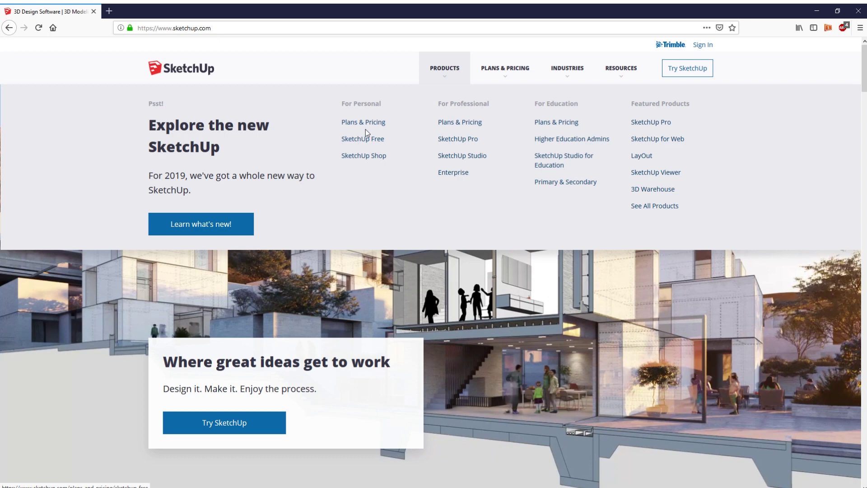
Go to the SketchUp Free product page and scroll through it.
click(359, 143)
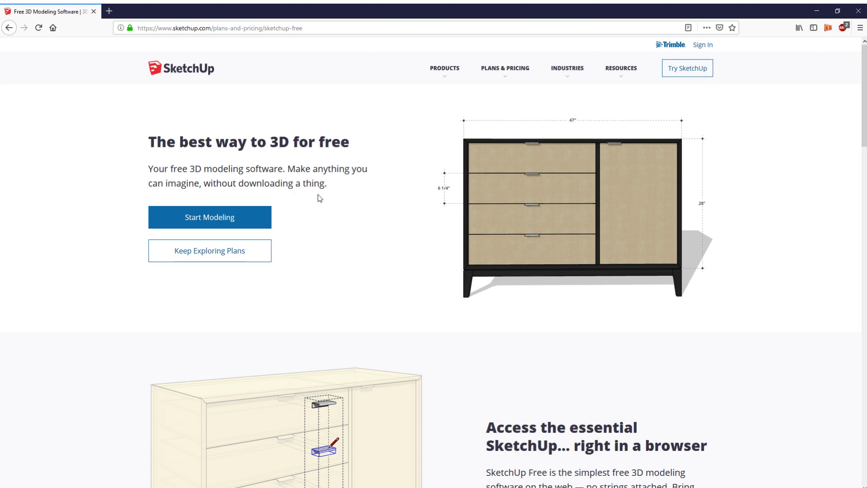
scroll(392, 235, down, 3)
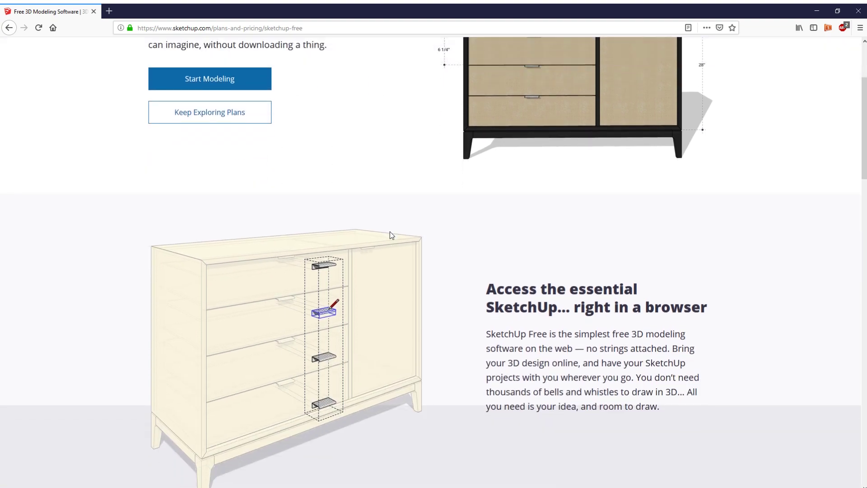
scroll(392, 234, down, 5)
scroll(391, 231, down, 15)
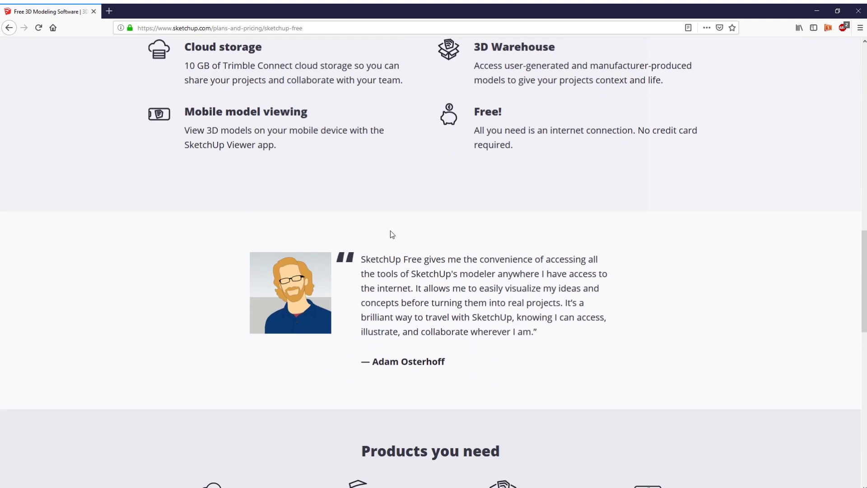
scroll(391, 230, down, 3)
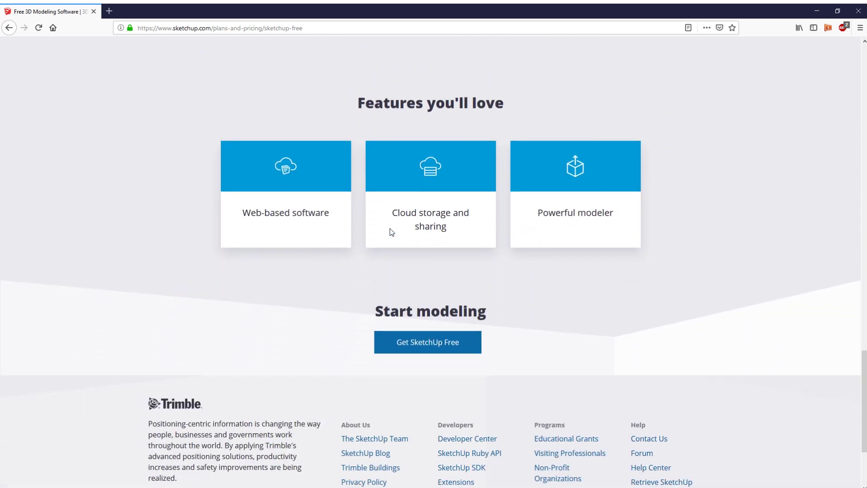
scroll(391, 232, down, 2)
scroll(346, 225, up, 4)
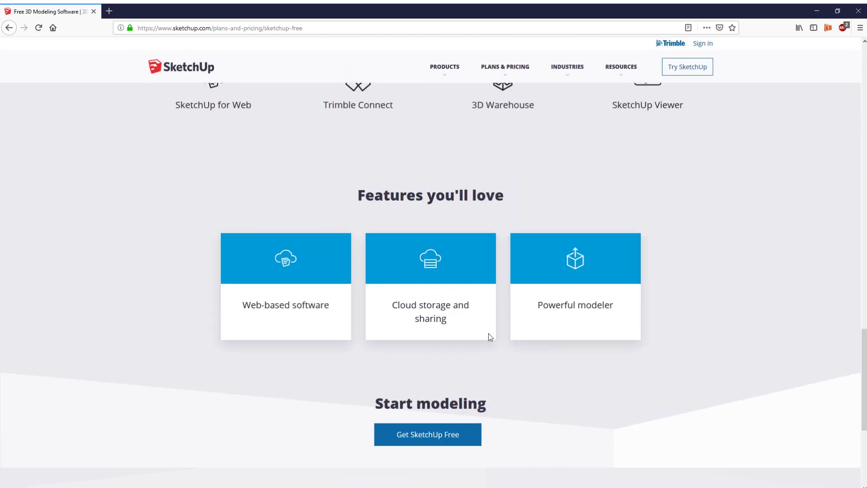
Open Plans and Pricing and scroll down to the SketchUp Free sign-up.
click(424, 437)
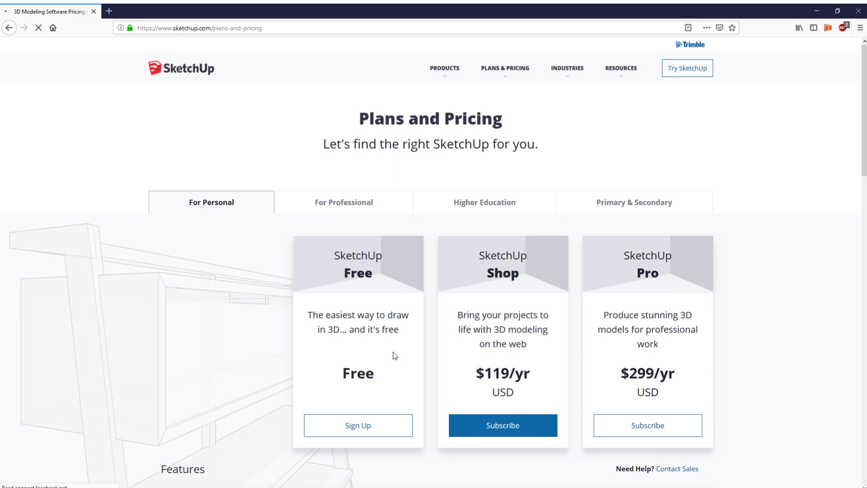
scroll(375, 290, down, 2)
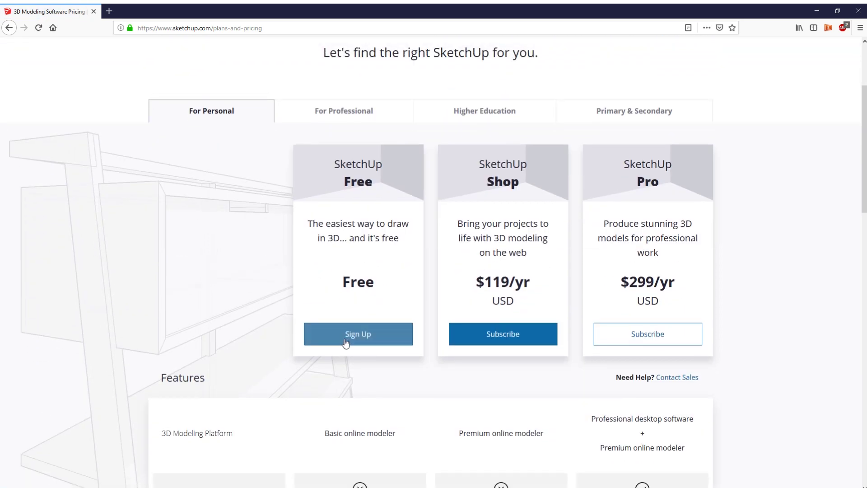
scroll(351, 337, down, 1)
scroll(331, 342, down, 3)
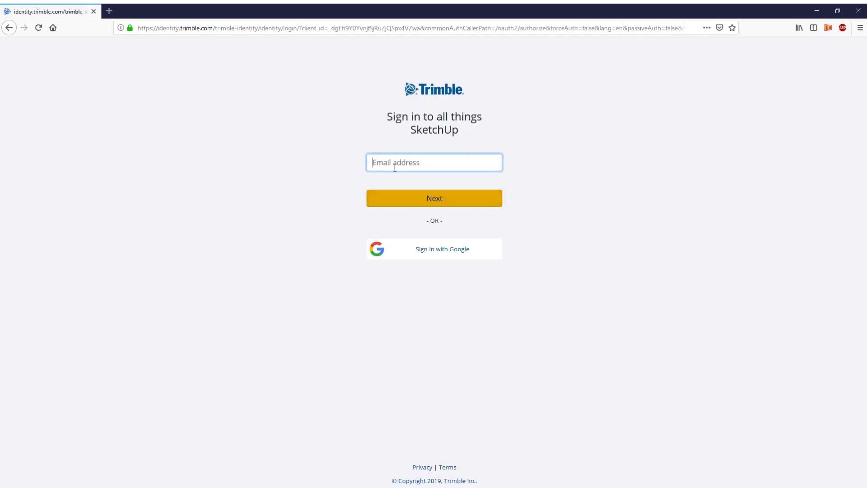
Sign in with a Google account to launch the SketchUp web modeller.
click(423, 252)
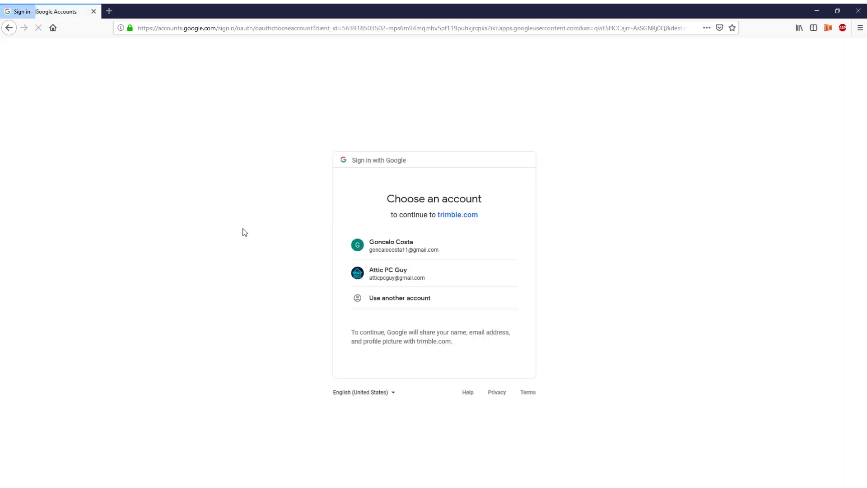
click(382, 275)
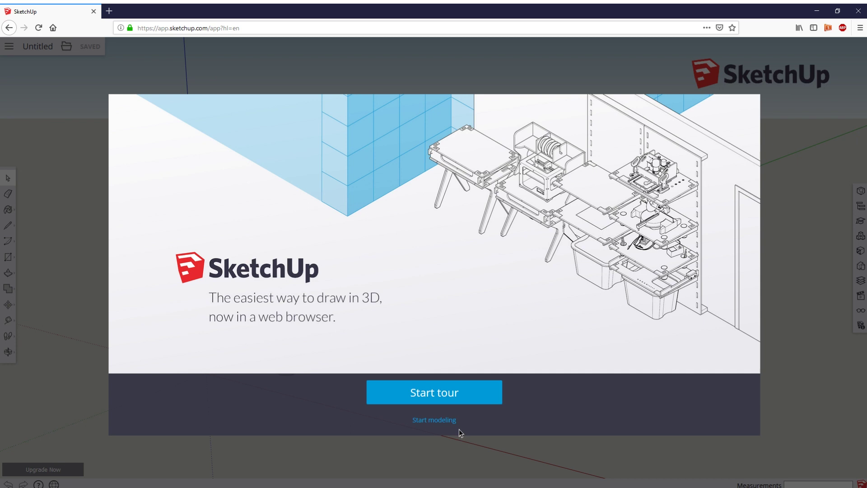
Skip the tour and accept the terms of service to start a new model.
click(422, 422)
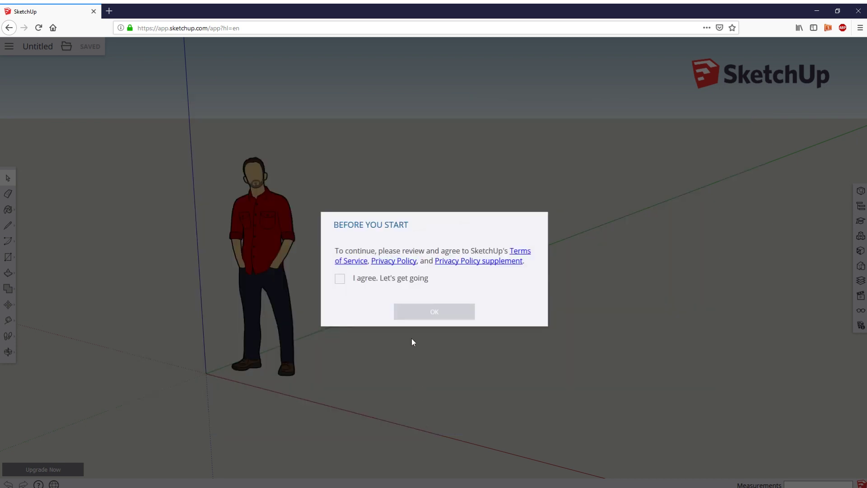
click(357, 279)
click(415, 315)
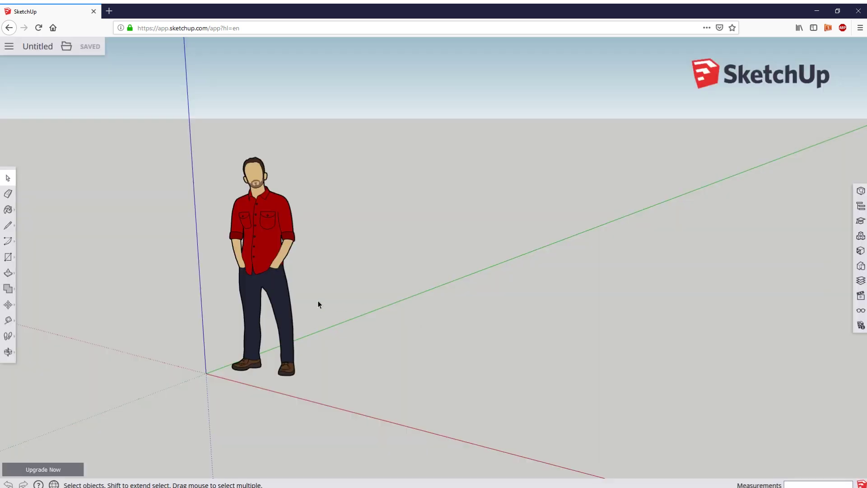
Check Model Info: centimetre length units, then the dimension style settings.
key(h)
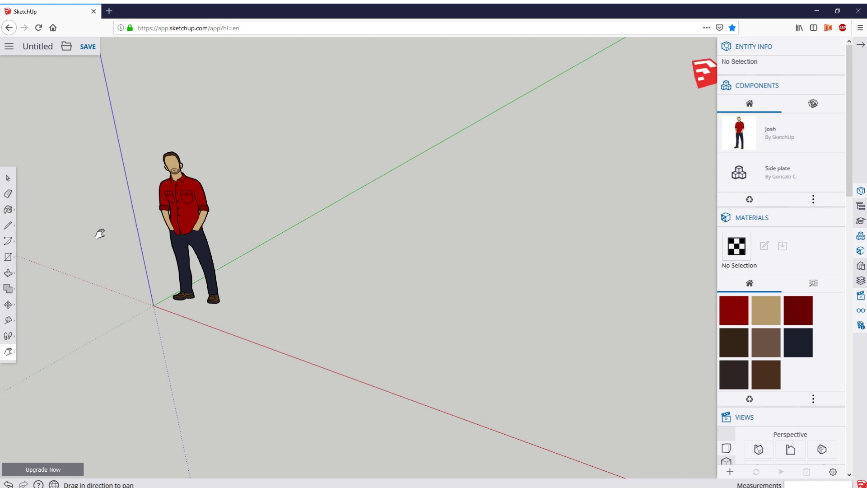
click(861, 326)
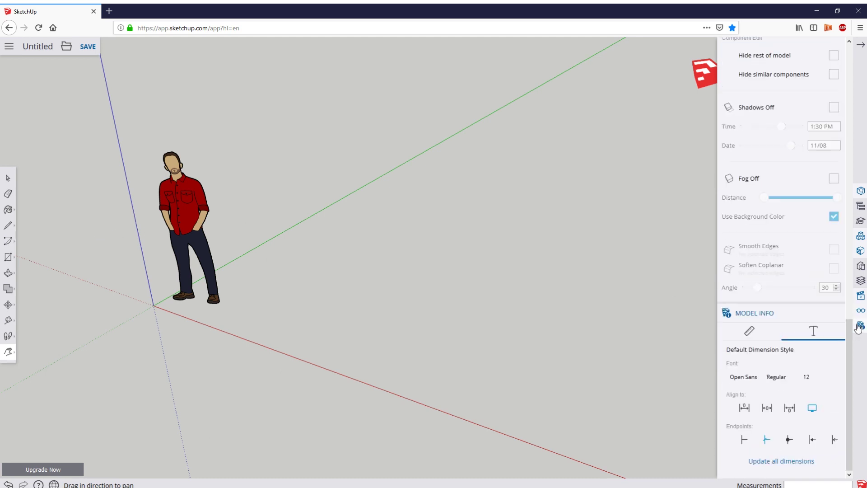
click(749, 334)
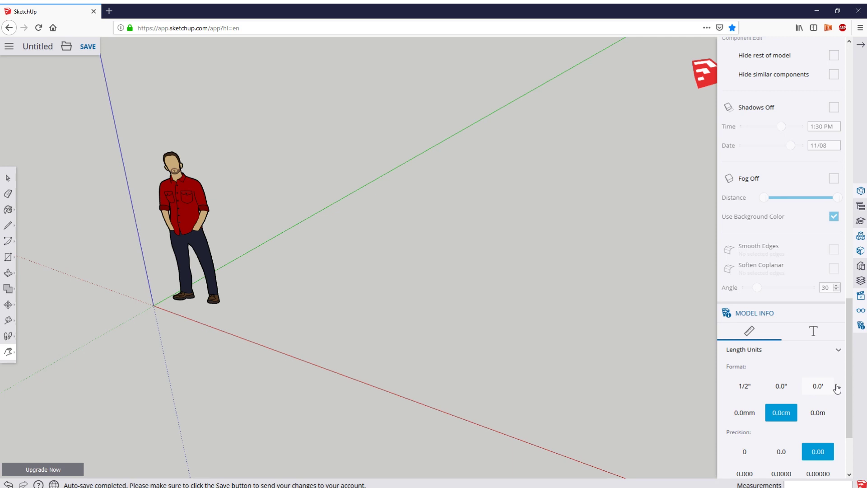
scroll(797, 409, down, 3)
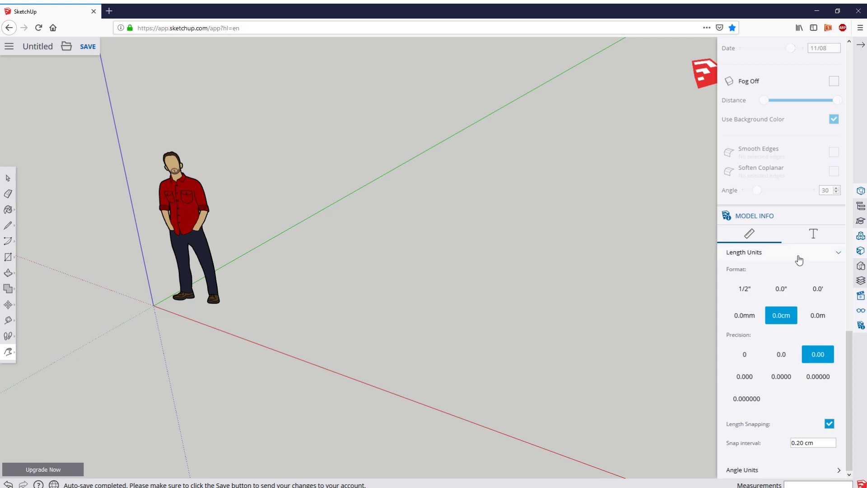
click(808, 239)
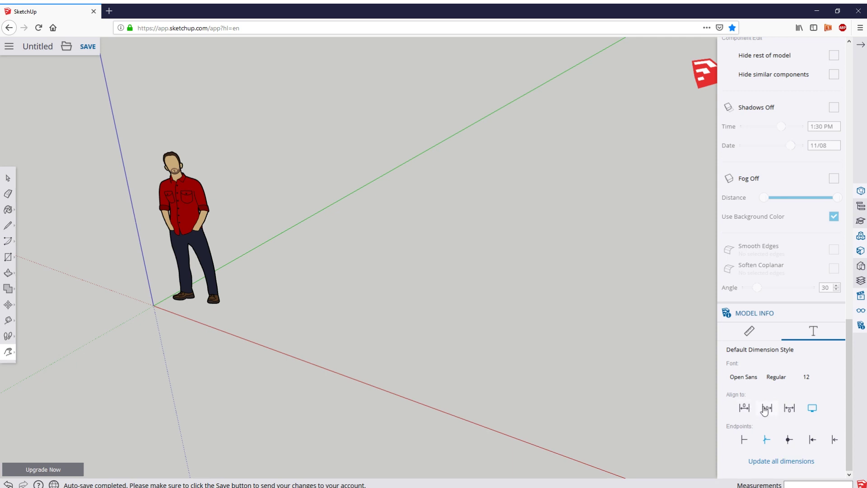
In Display settings, keep Axes on, turn Guides on and leave Section Planes off.
click(862, 311)
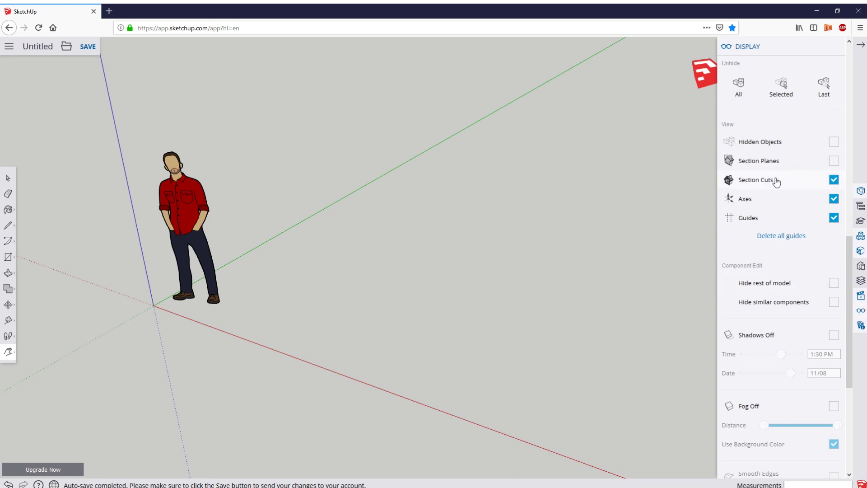
click(834, 202)
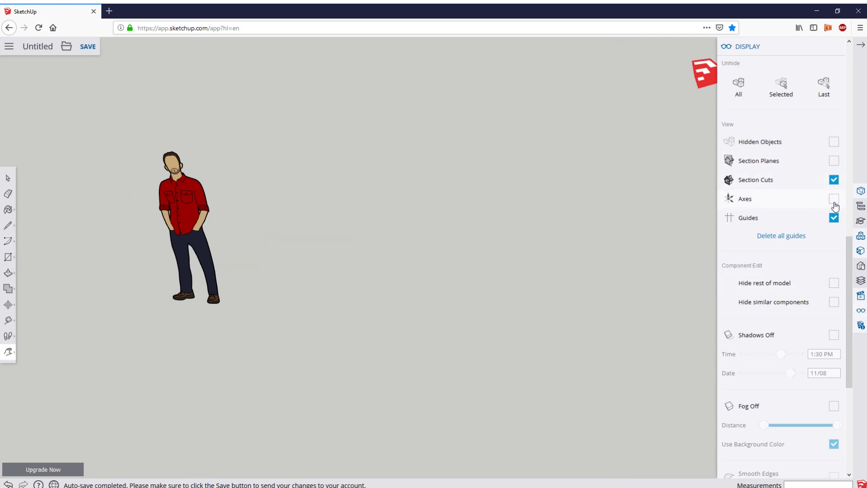
click(834, 202)
click(833, 219)
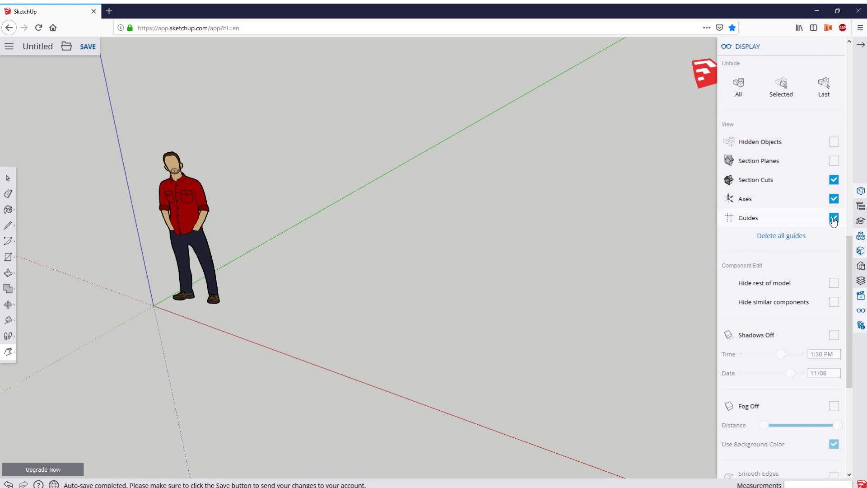
click(834, 161)
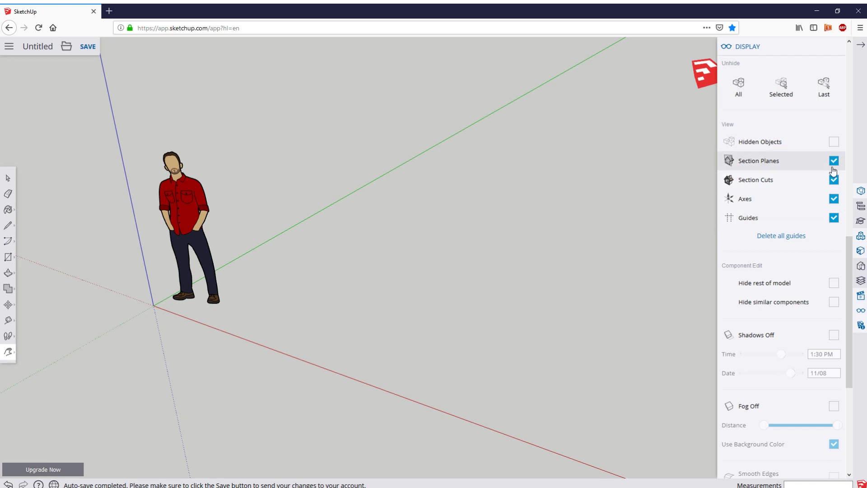
click(834, 161)
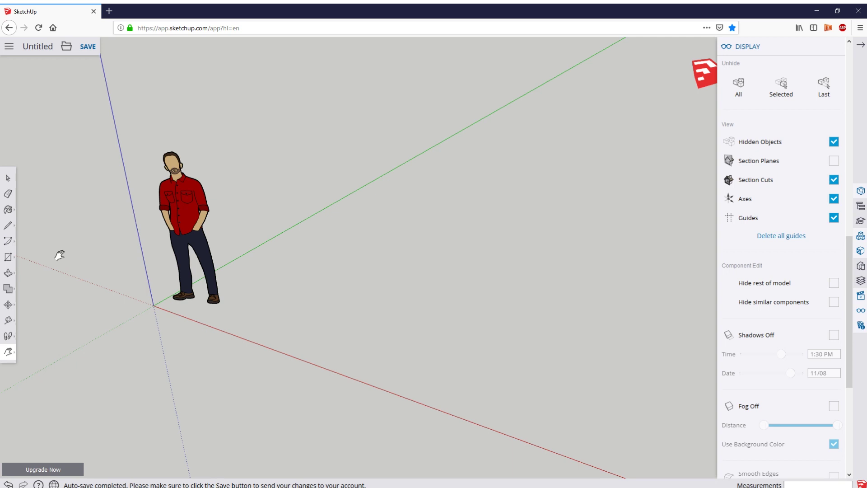
Adjust the view, measure a ground distance with Tape Measure, then undo its guide.
click(8, 351)
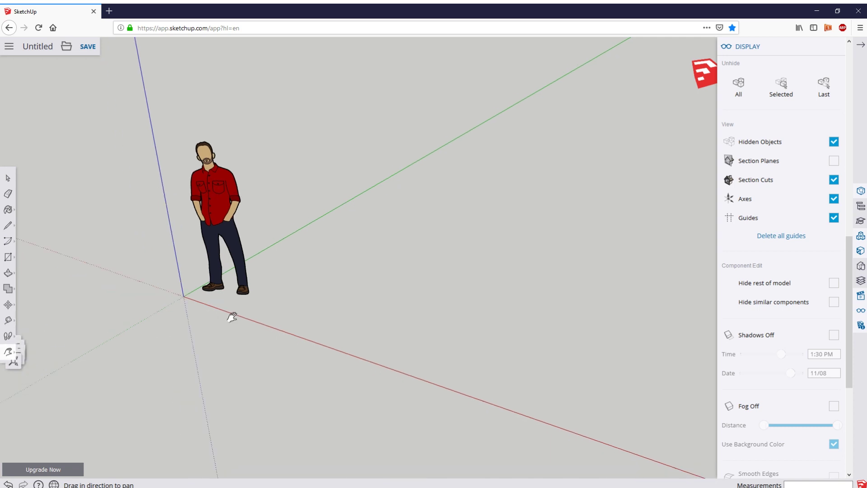
drag(232, 318, 254, 324)
click(37, 323)
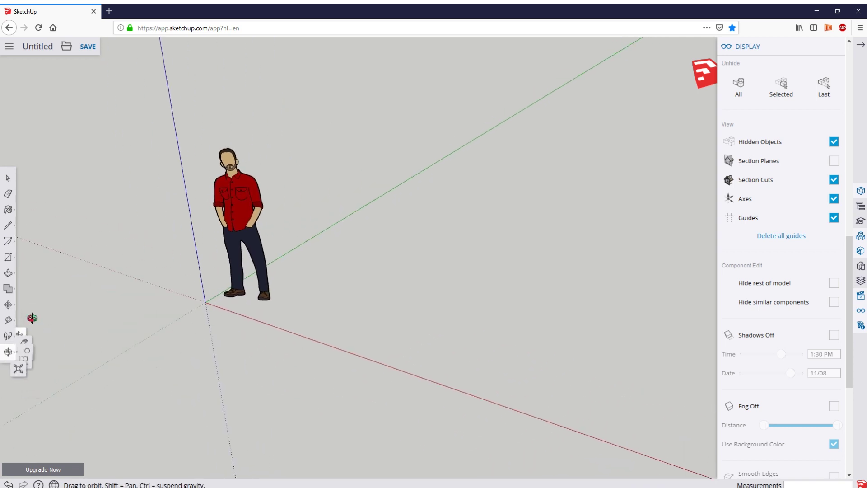
mouse_move(122, 311)
mouse_down()
mouse_move(203, 286)
mouse_move(130, 286)
mouse_move(122, 310)
mouse_up()
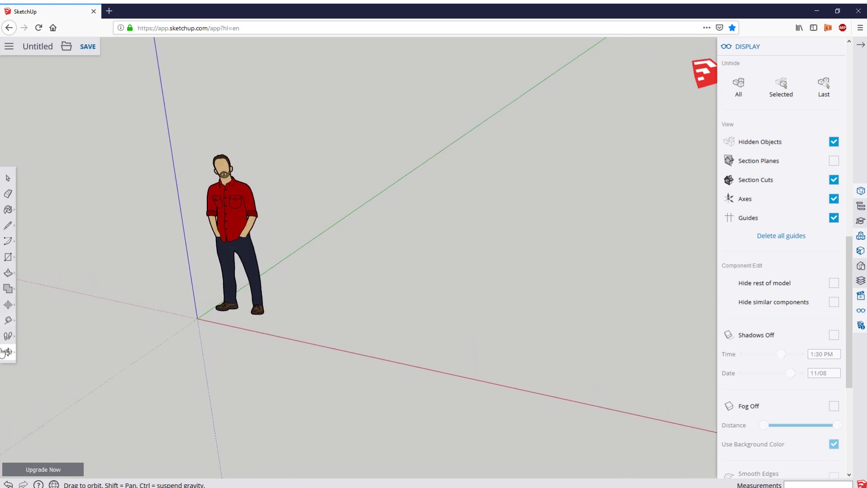
click(8, 319)
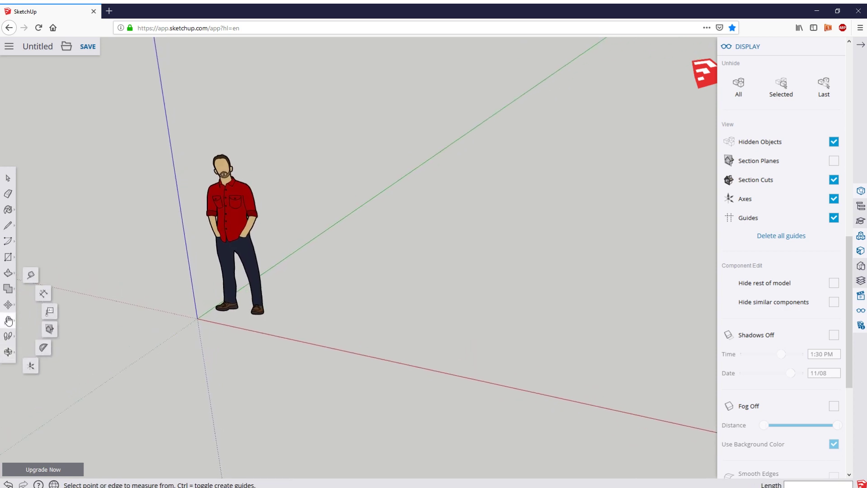
click(155, 348)
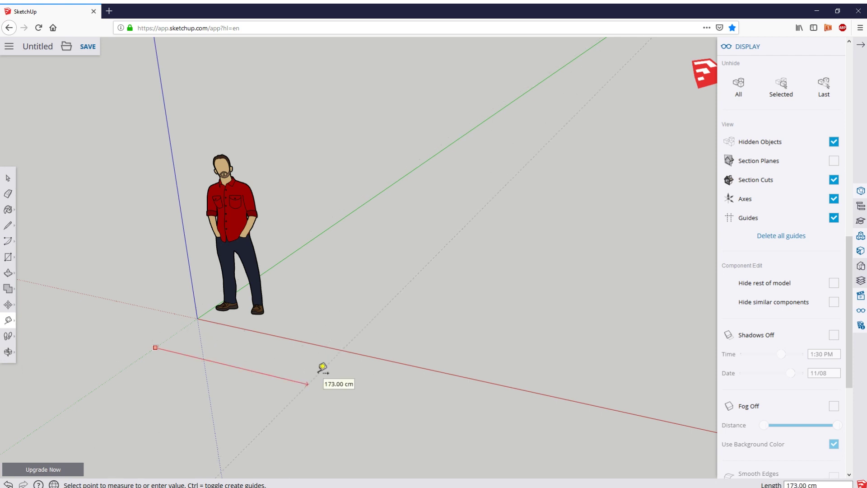
click(231, 354)
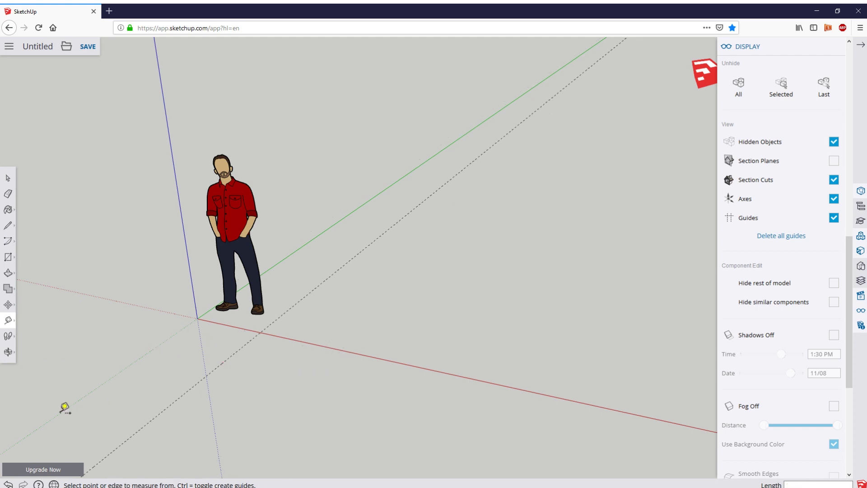
click(8, 484)
Try the Push/Pull, Rectangle, Arc, Line, Paint Bucket and Eraser tools.
click(9, 273)
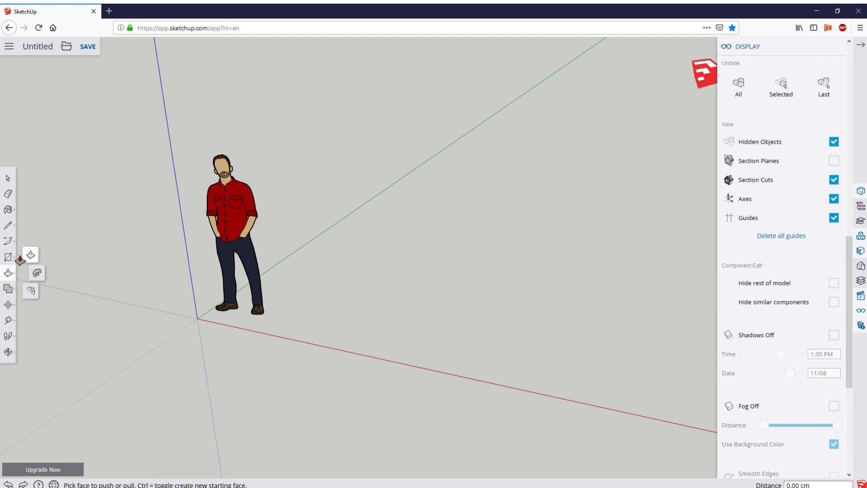
click(9, 256)
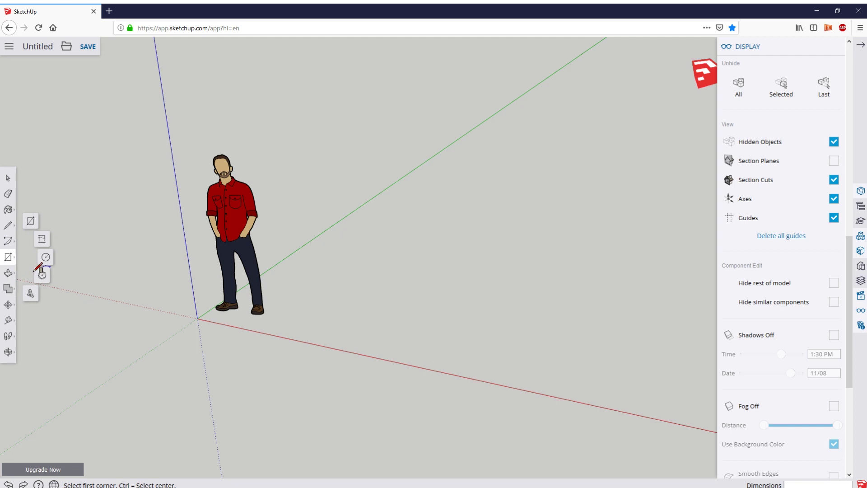
click(5, 241)
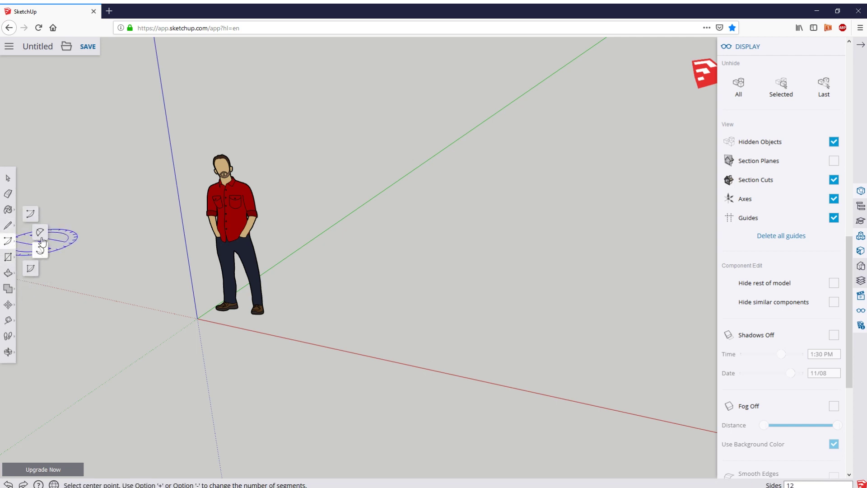
click(8, 225)
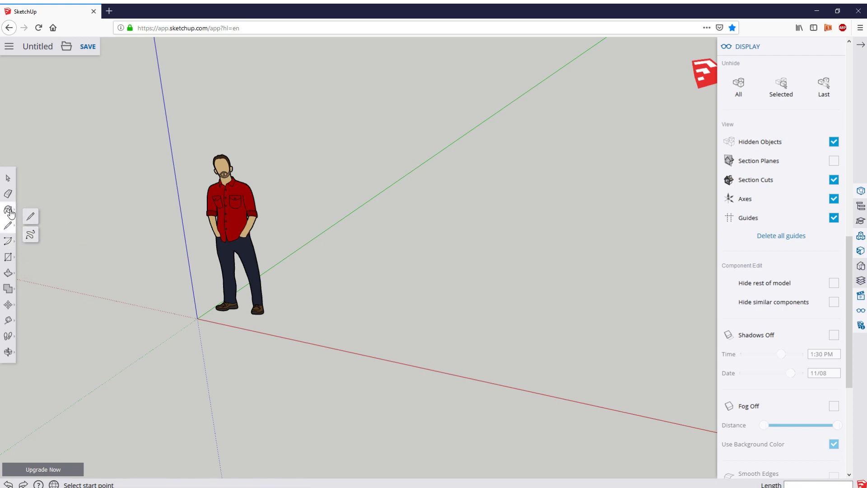
click(8, 195)
click(10, 197)
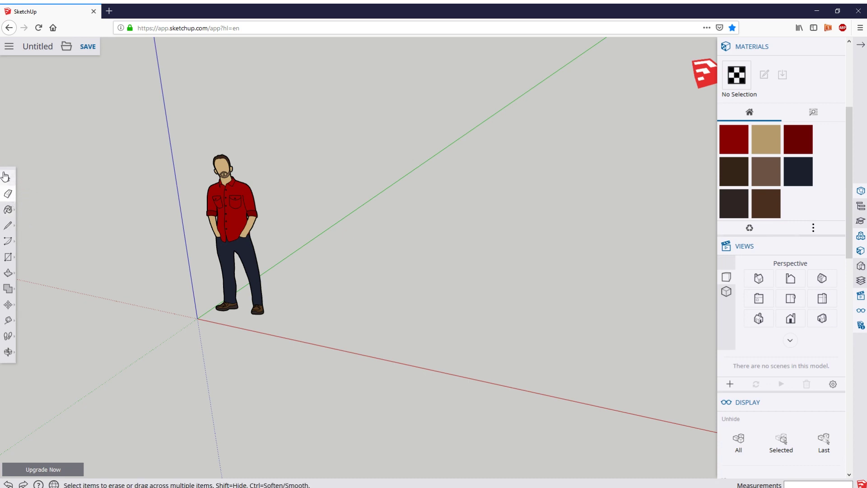
Draw a 15.00 × 258.40 cm rectangle on the ground right of the figure.
click(7, 178)
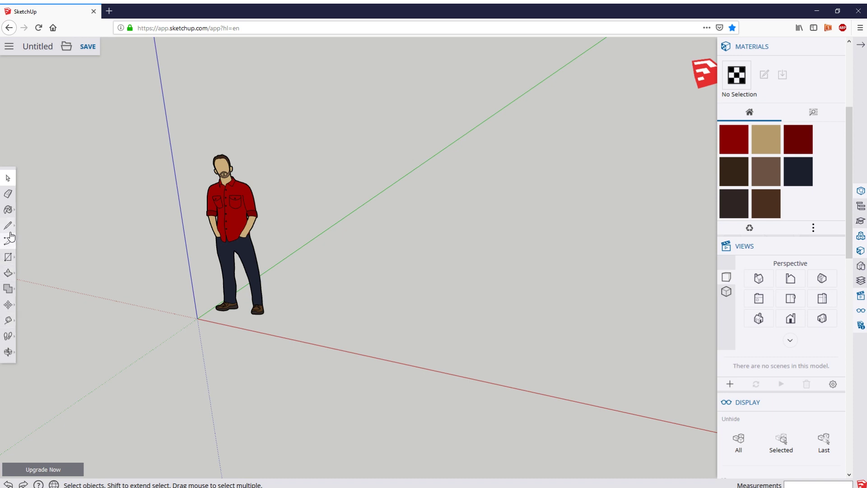
click(9, 258)
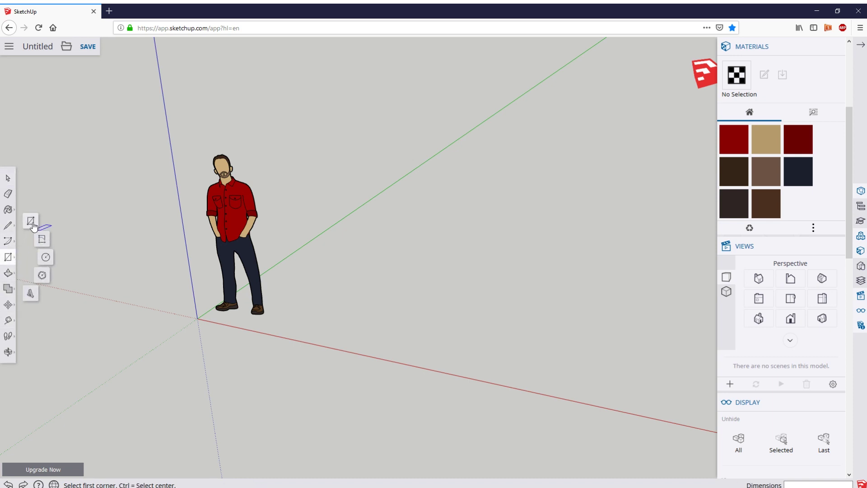
click(365, 315)
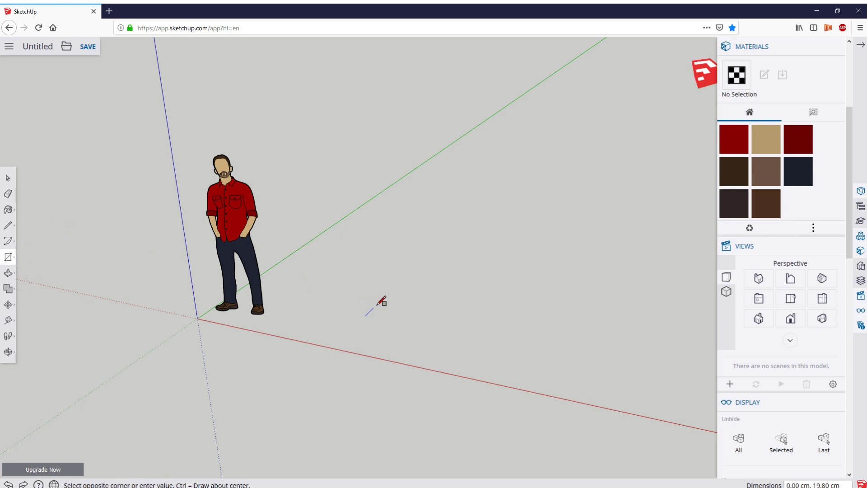
click(442, 231)
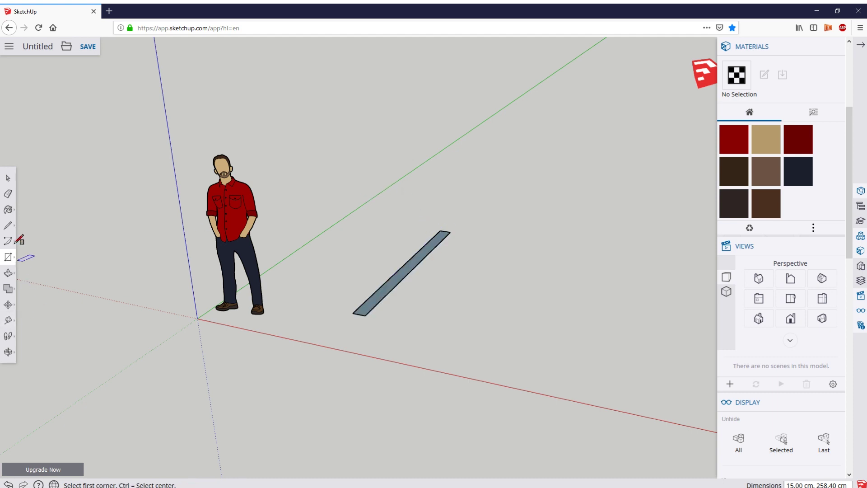
click(6, 277)
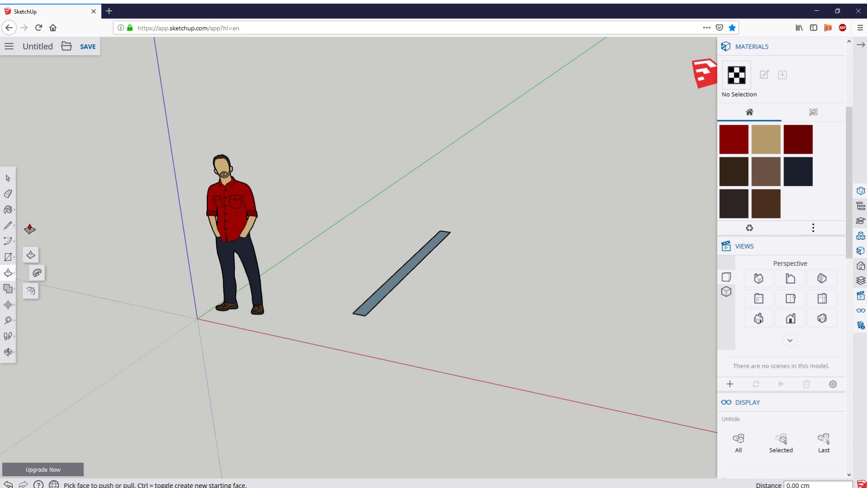
Extrude the rectangle to about 90.60 cm, then undo back to the flat rectangle.
click(7, 257)
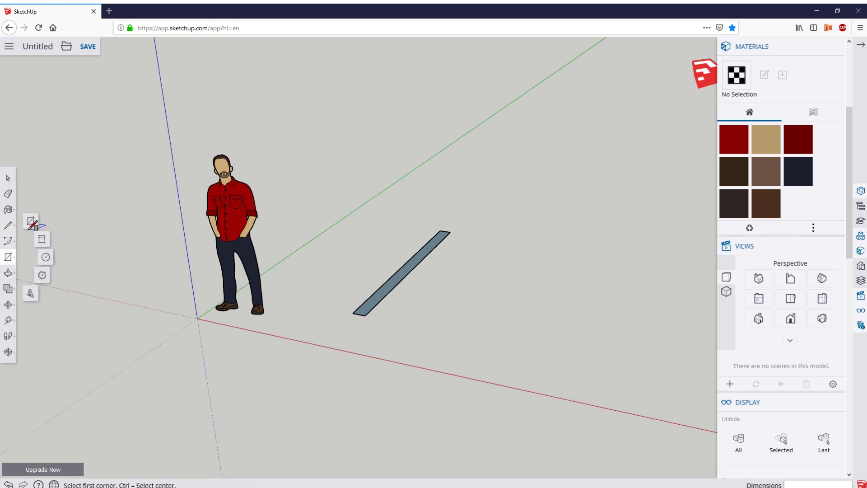
click(6, 274)
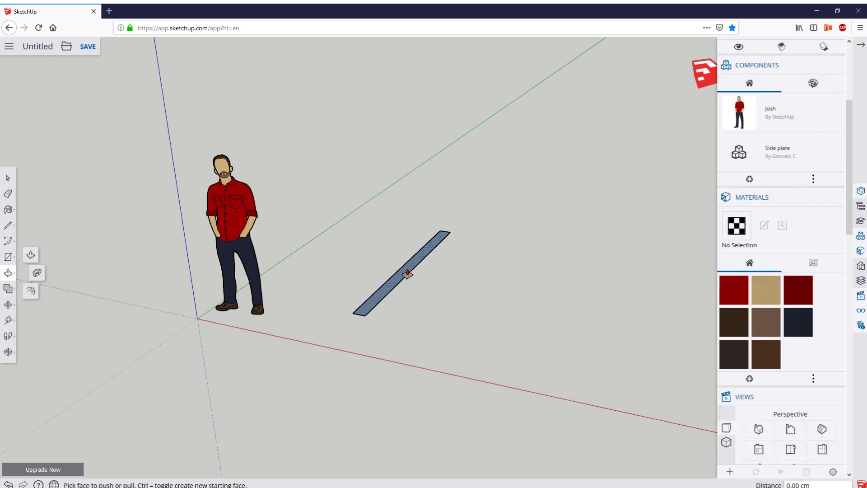
click(408, 273)
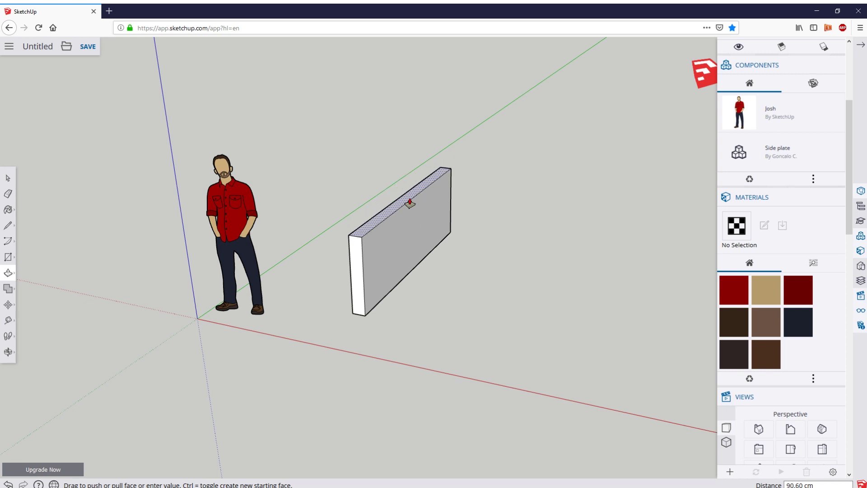
click(403, 205)
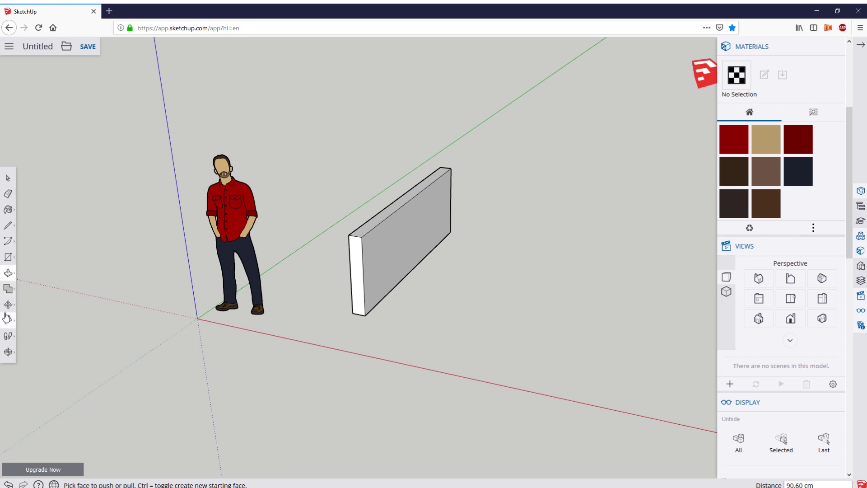
click(375, 261)
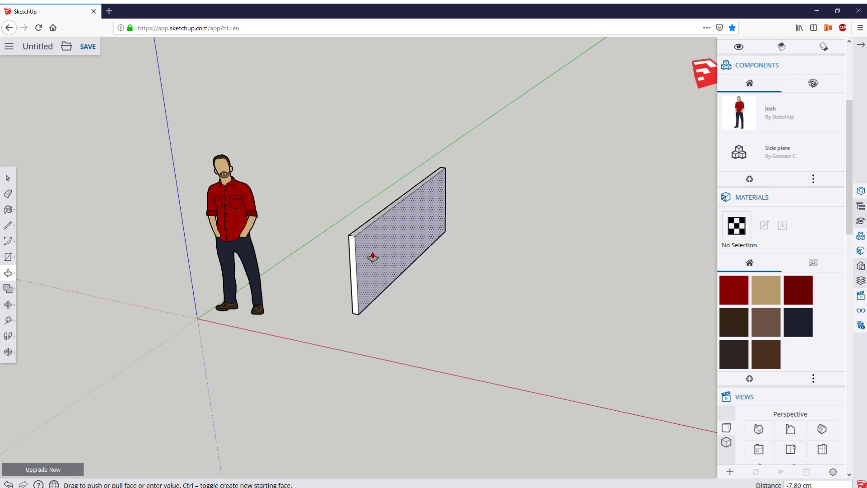
click(372, 256)
click(357, 230)
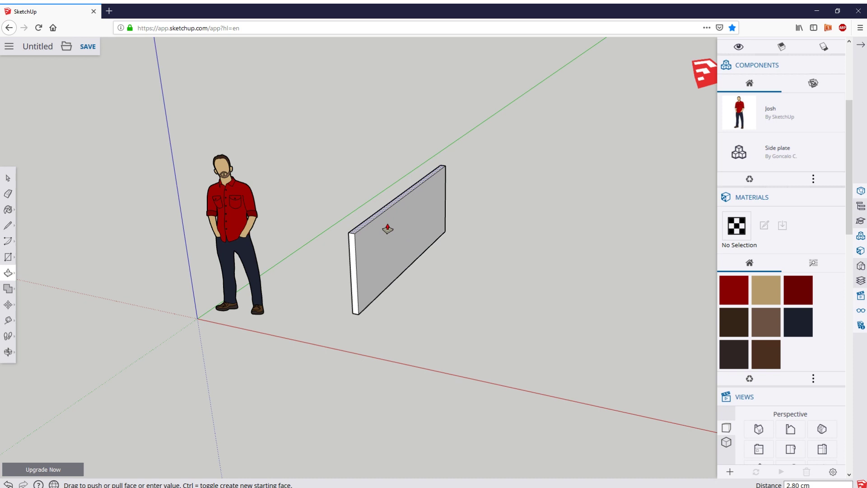
click(398, 283)
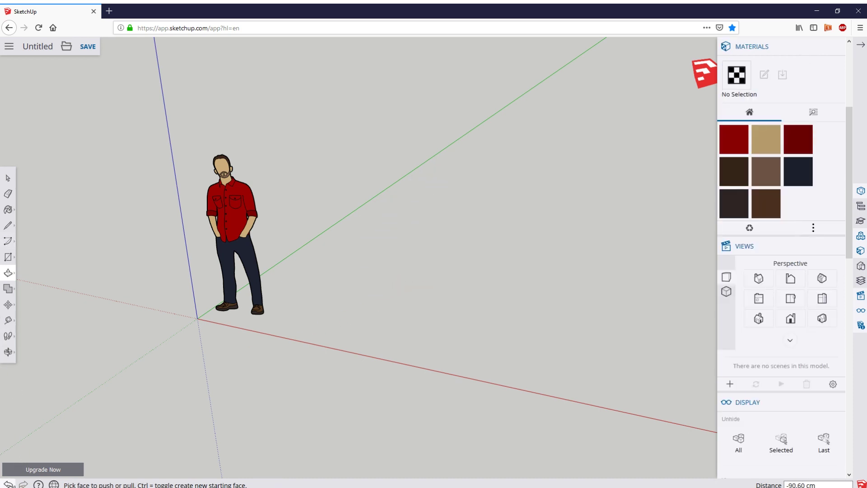
click(8, 484)
click(8, 484)
click(8, 484)
click(23, 484)
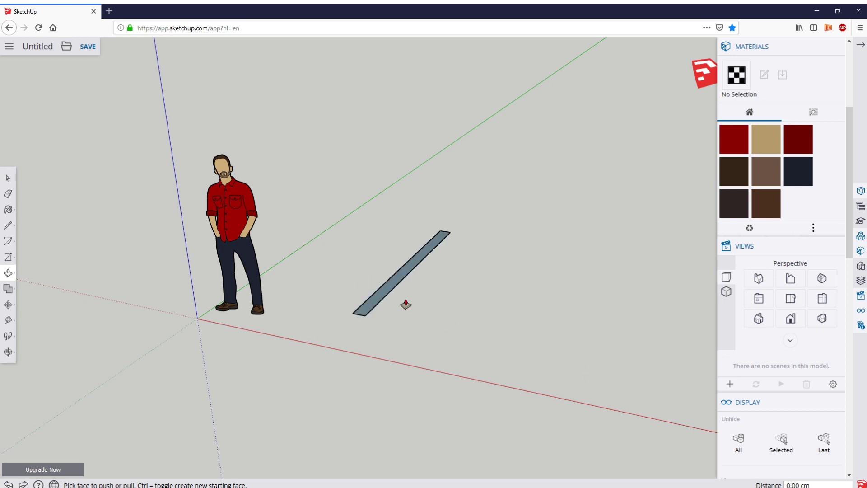
Pull the rectangle up to 102.80 cm and push its front face in 8.40 cm.
click(401, 281)
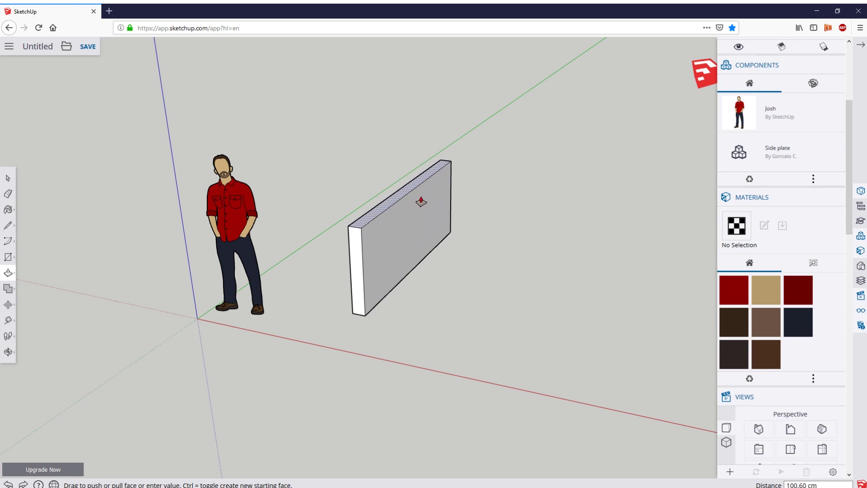
click(421, 200)
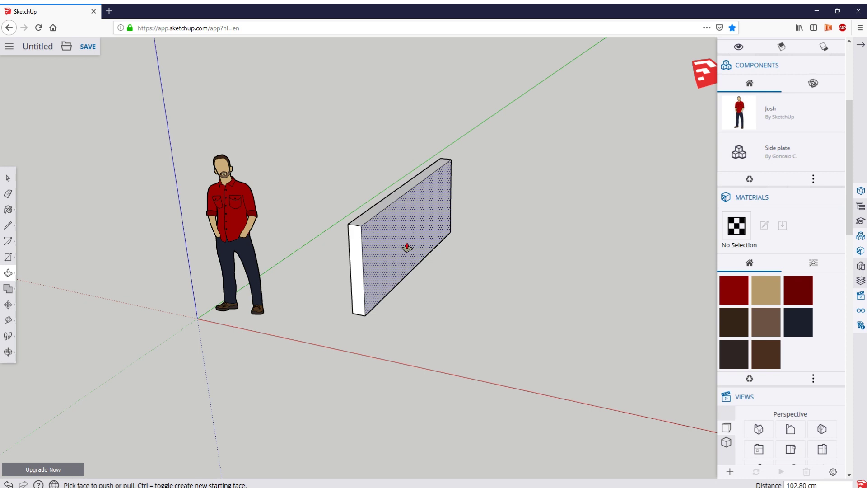
click(374, 247)
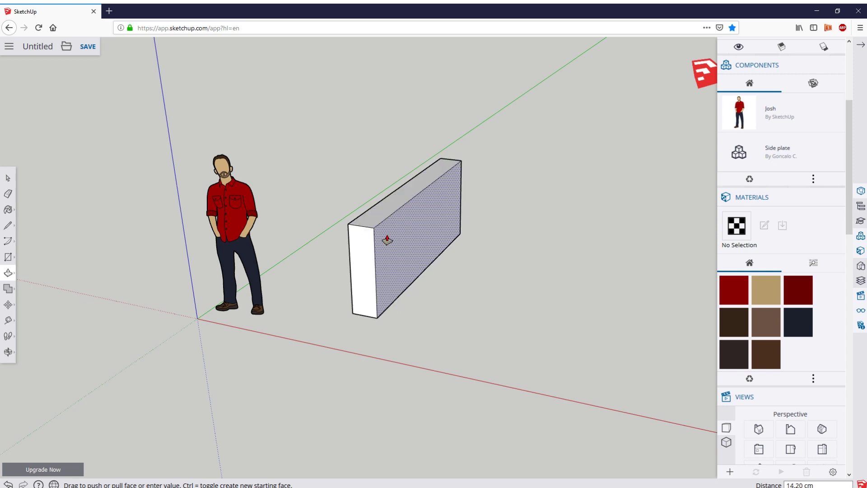
click(371, 233)
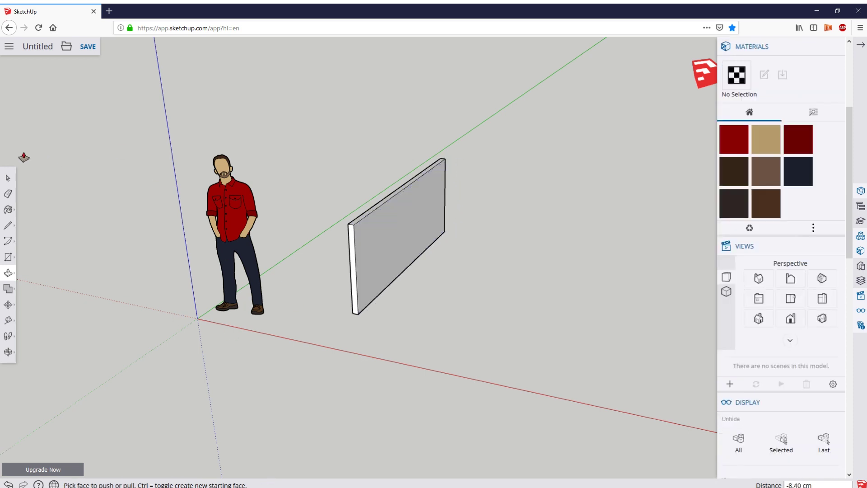
click(5, 176)
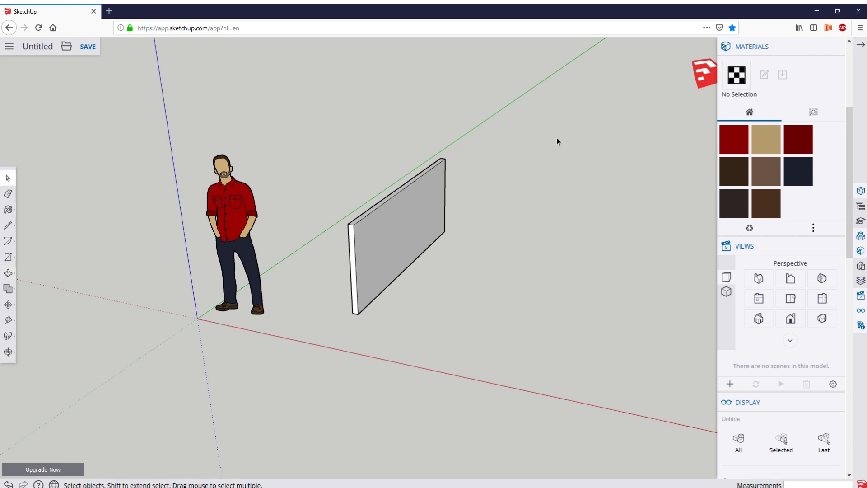
Select the thin upright panel and make it a group.
drag(334, 345, 335, 346)
click(422, 280)
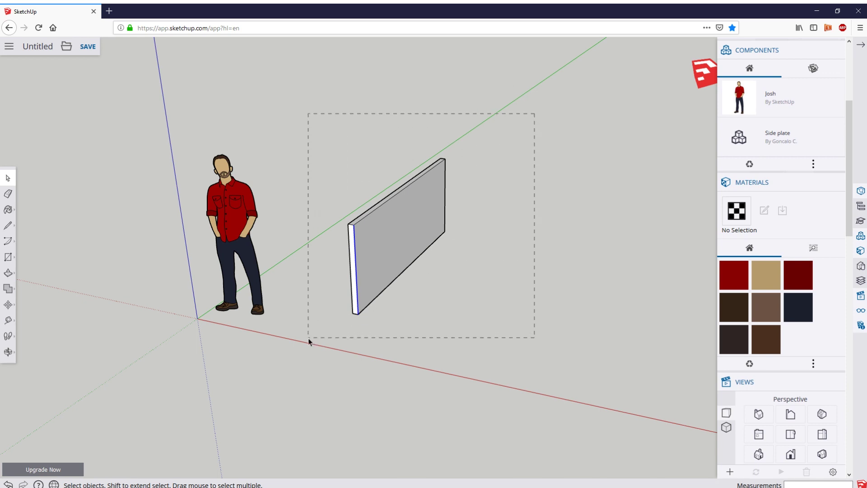
drag(308, 338, 308, 338)
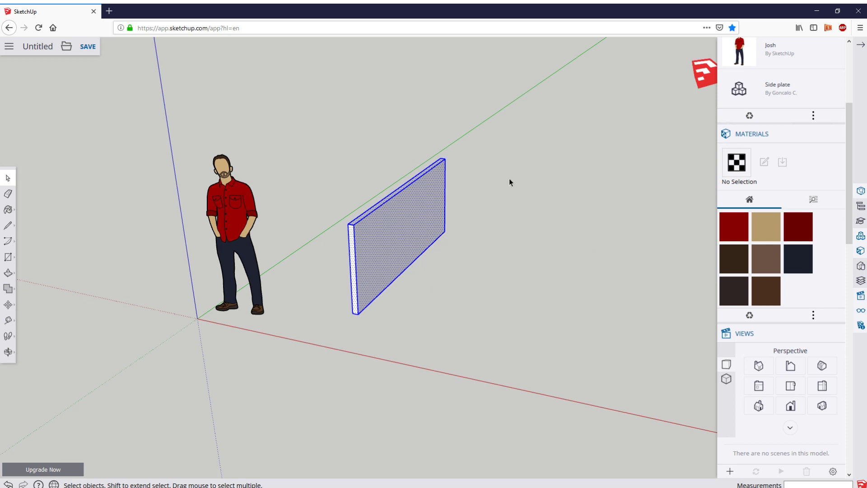
right_click(411, 231)
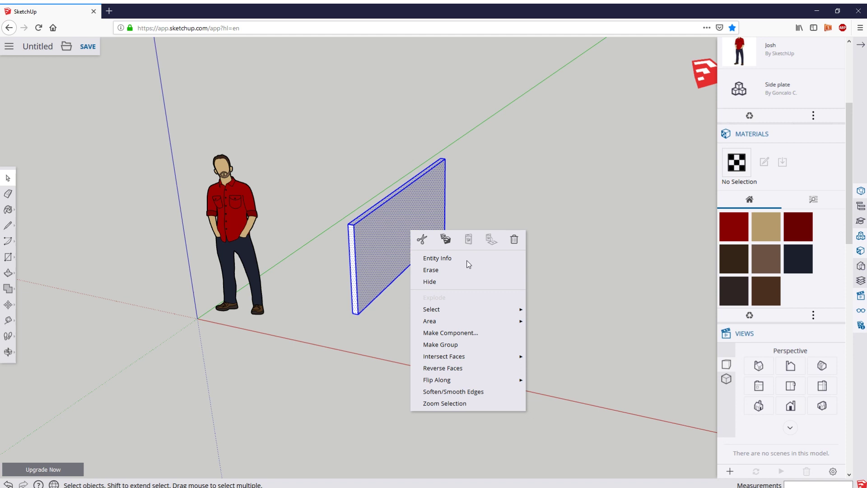
click(452, 348)
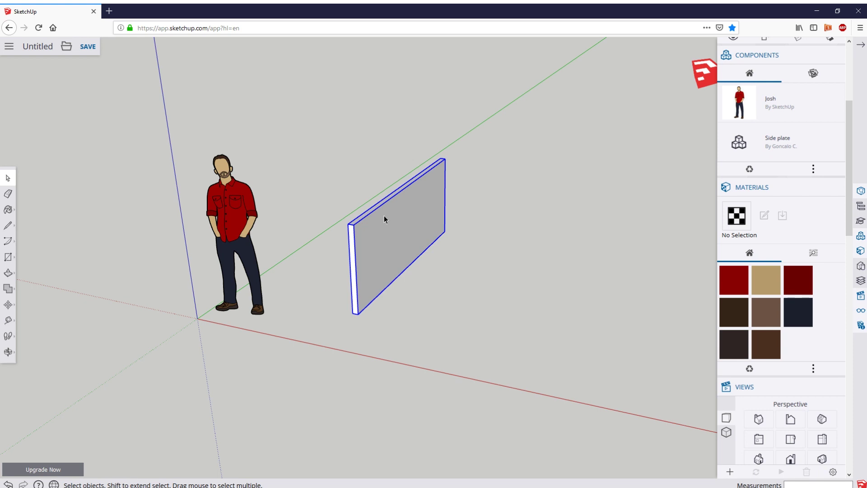
Turn the panel group into Component#1, glued to vertical surfaces.
right_click(406, 236)
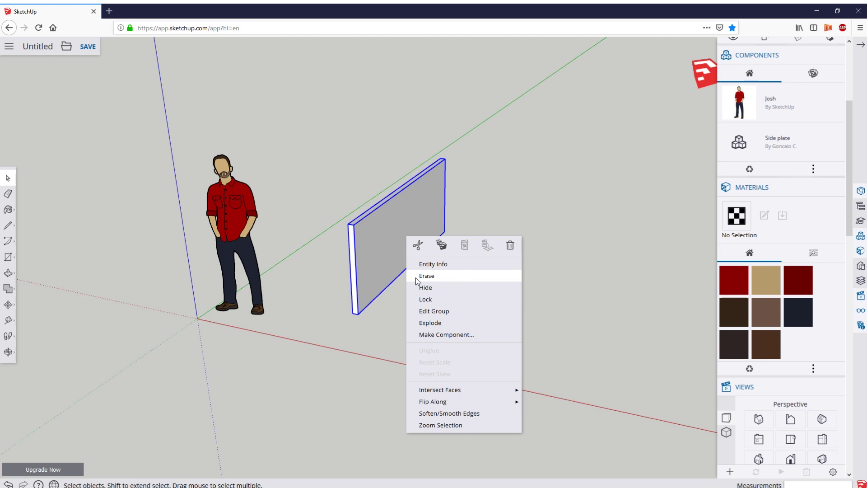
click(443, 337)
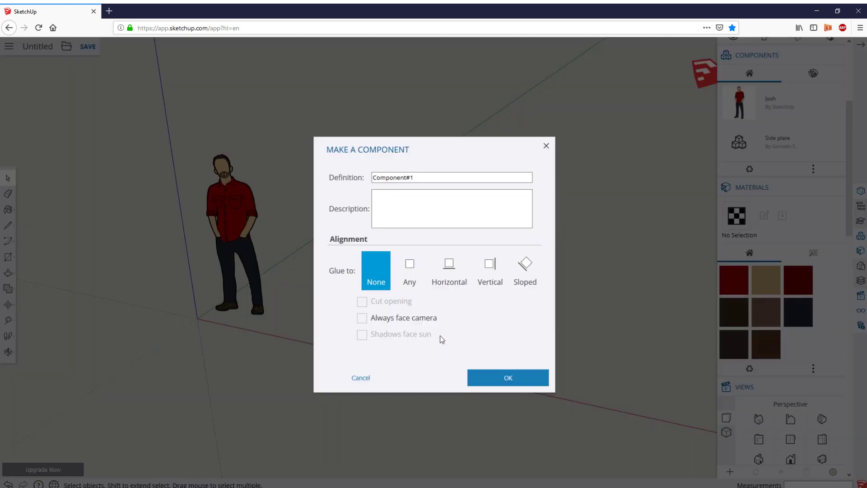
triple_click(437, 178)
click(490, 273)
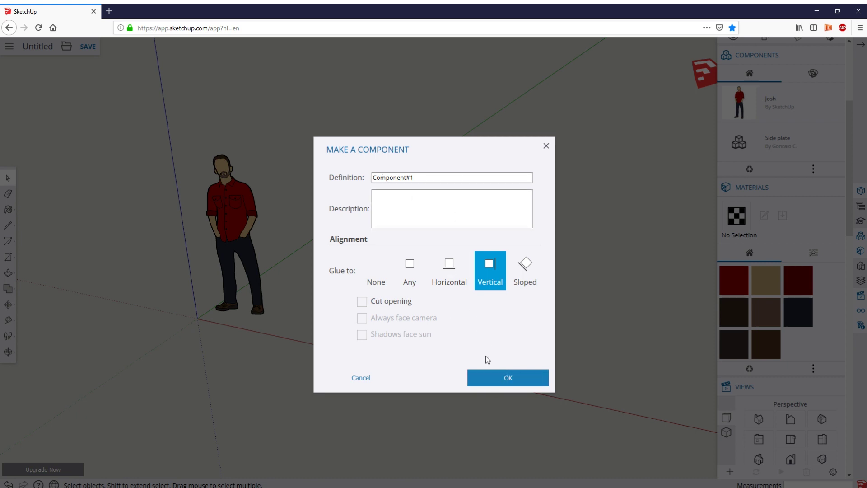
click(518, 381)
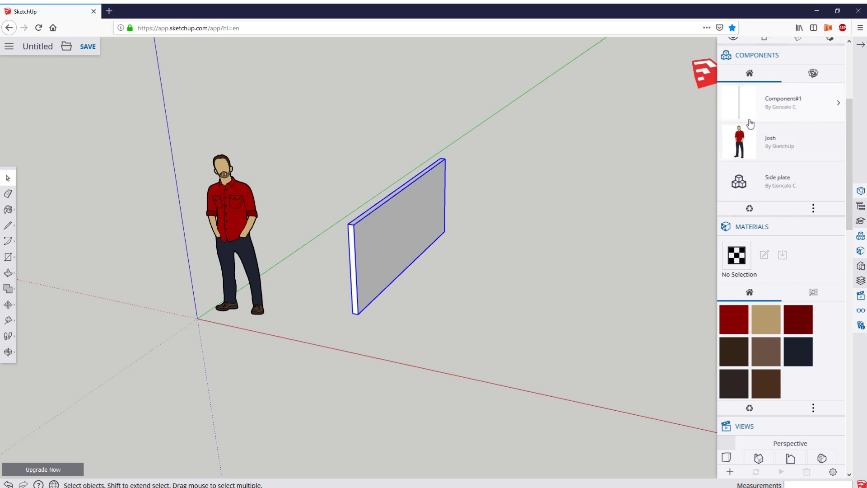
Place a copy of Component#1 to the right of the wall.
click(777, 108)
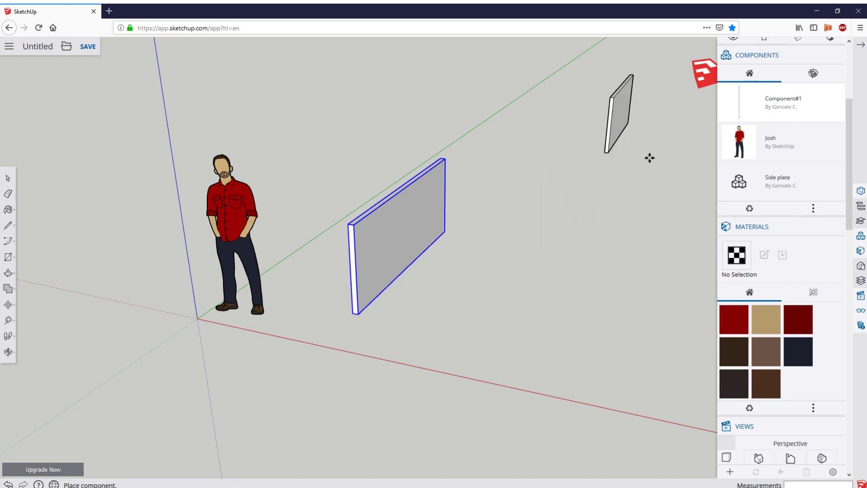
click(560, 251)
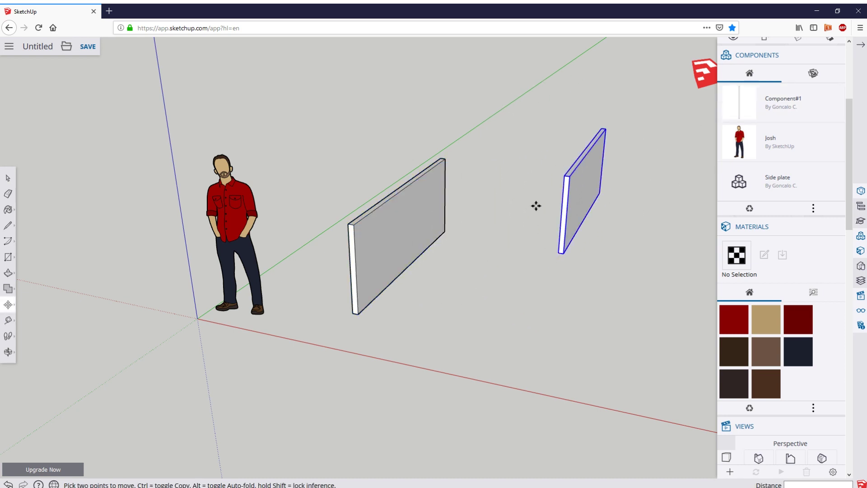
click(8, 178)
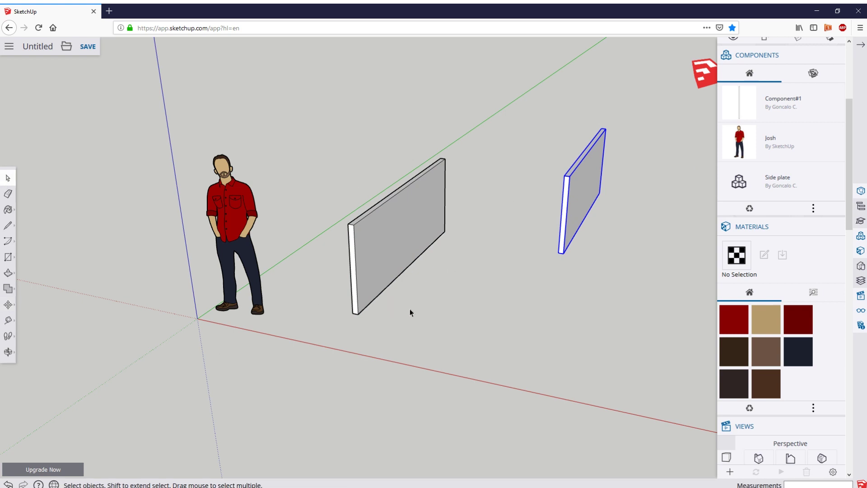
Explode the placed copy and open the copied plate's group for editing.
right_click(585, 187)
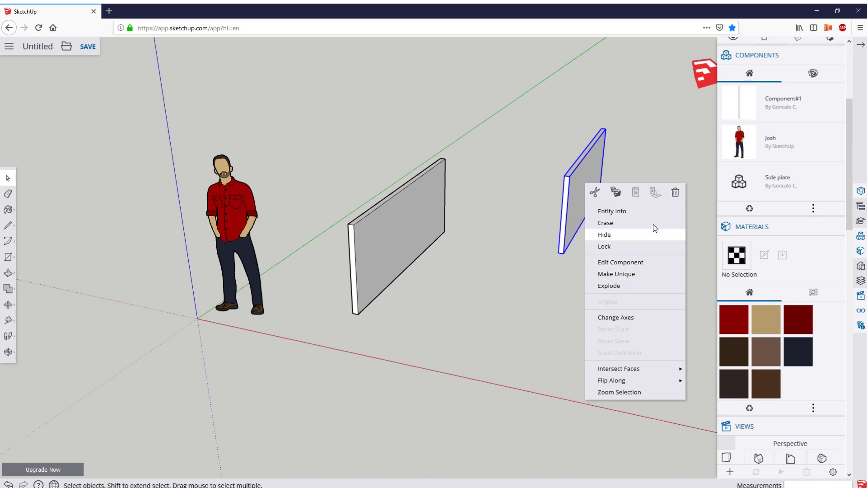
click(608, 286)
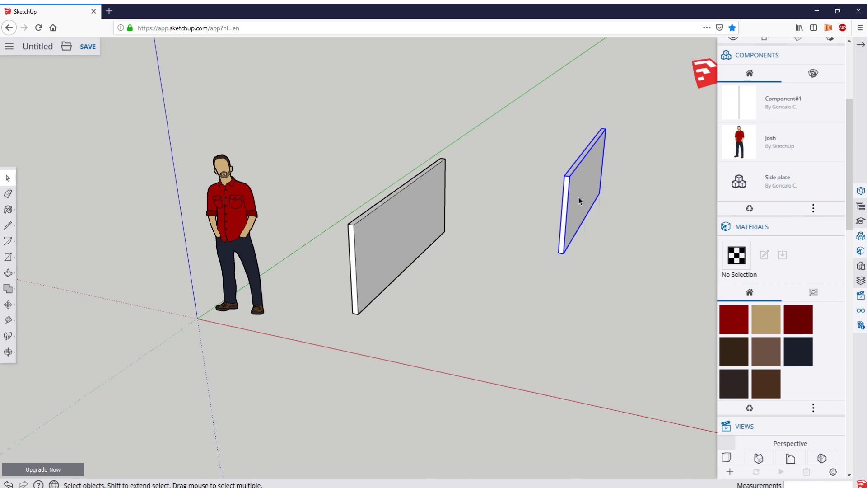
click(614, 264)
click(568, 205)
right_click(579, 208)
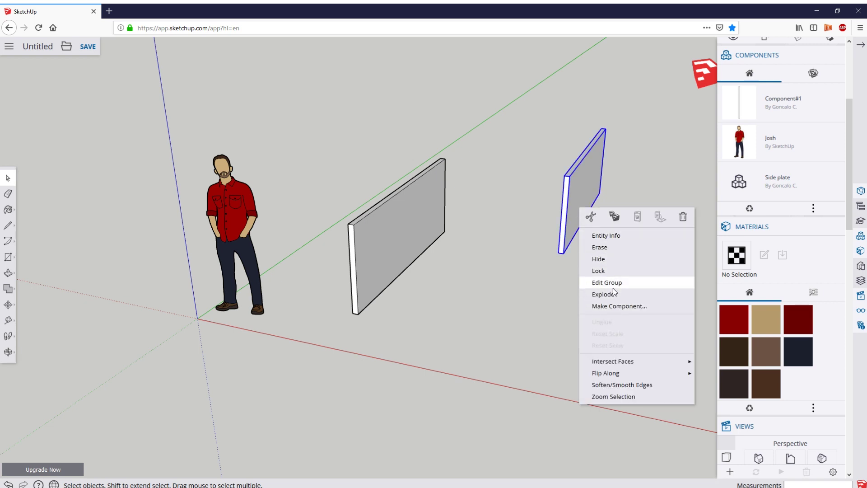
click(560, 310)
right_click(574, 203)
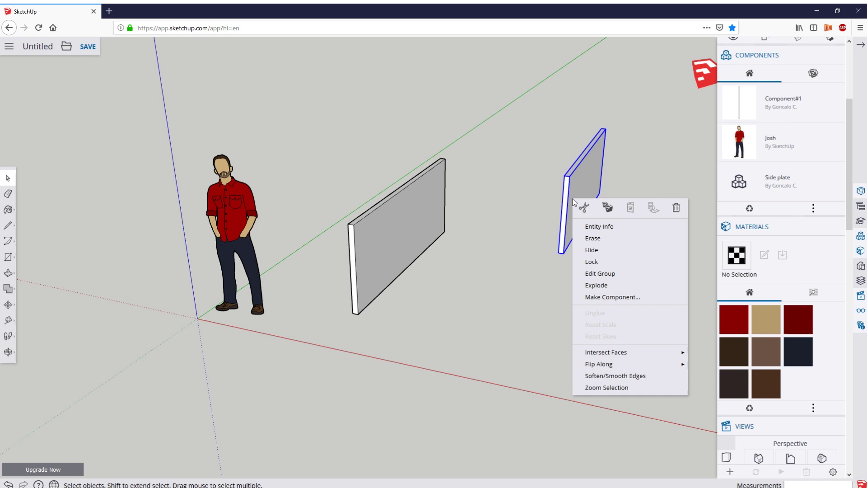
click(598, 273)
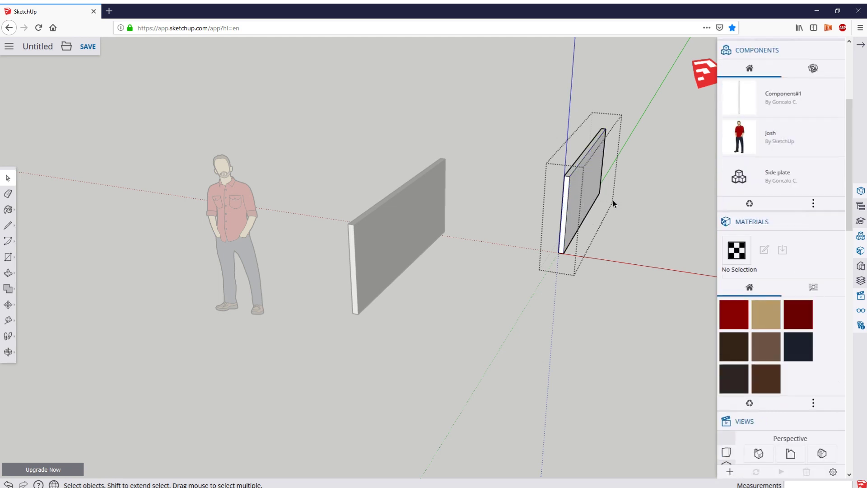
Leave group editing, explode the copied right board, then window-select and delete it.
right_click(593, 197)
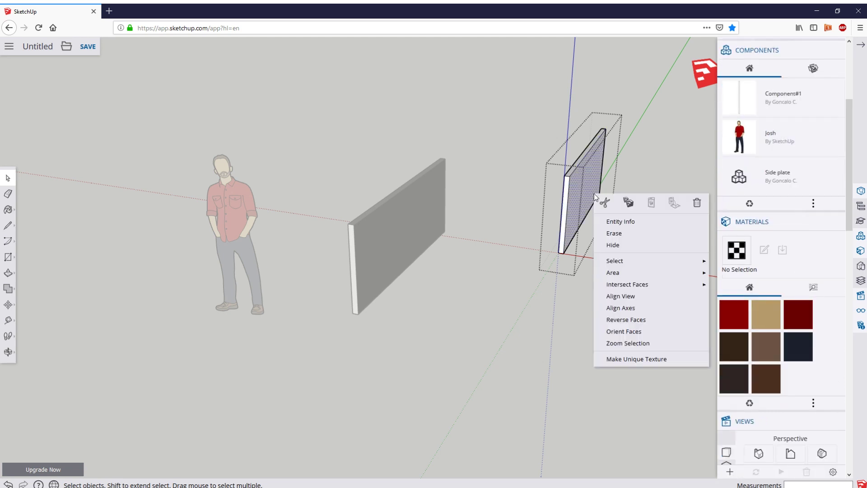
click(529, 330)
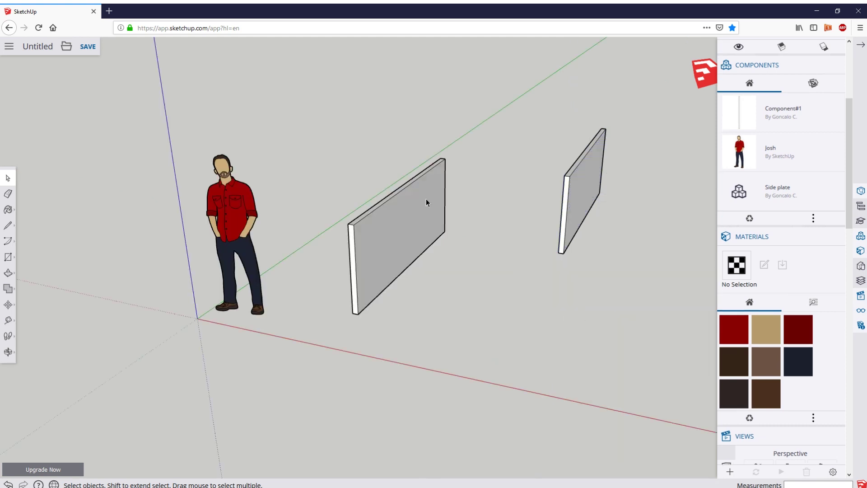
right_click(583, 200)
click(617, 285)
drag(505, 85, 646, 276)
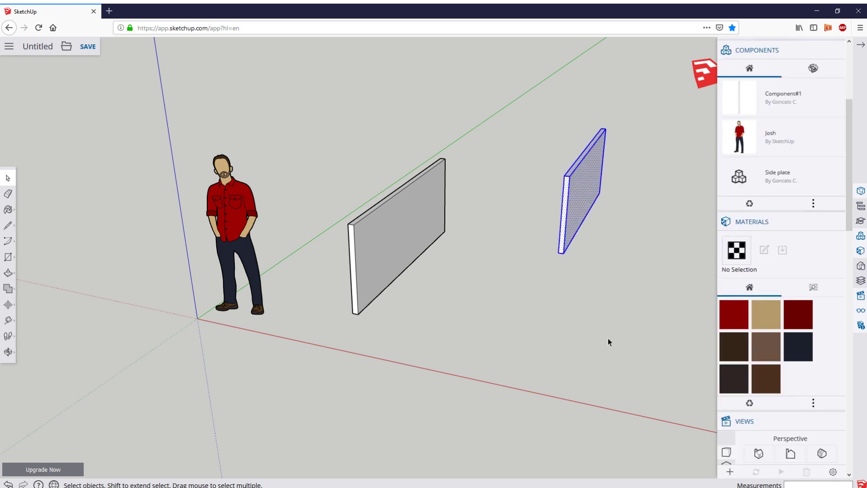
key(Delete)
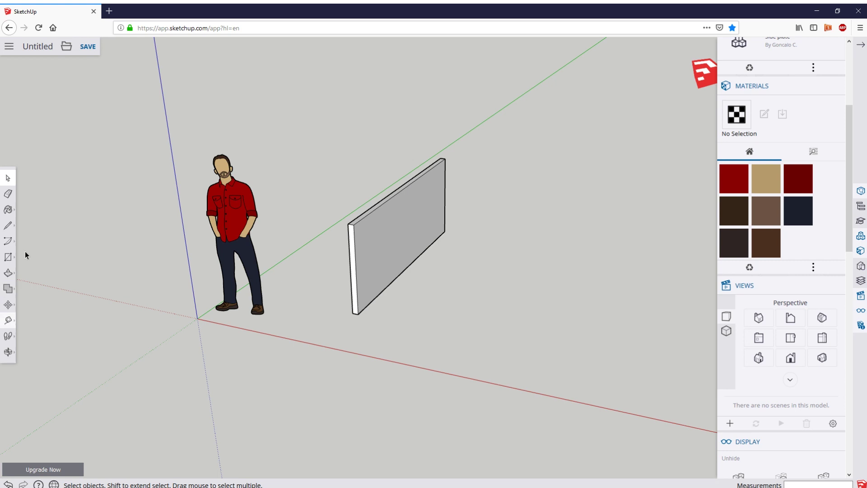
Briefly restore the deleted right panel, remove it again, and turn the view toward the wall.
click(8, 225)
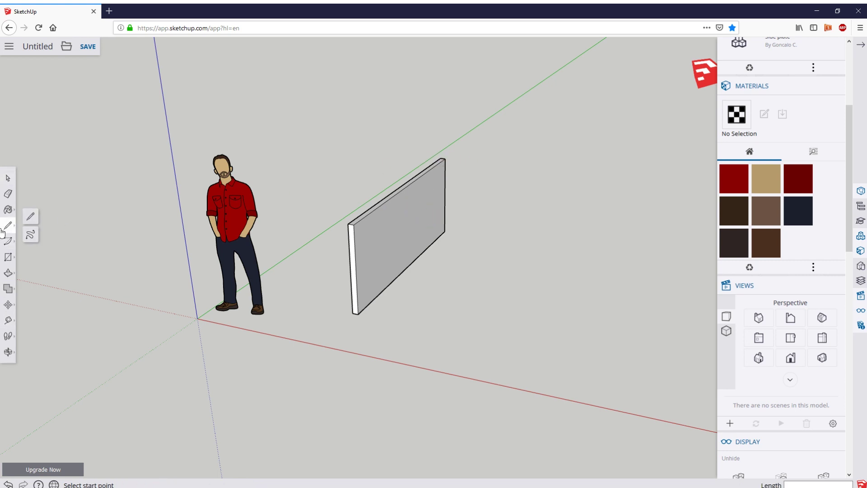
click(7, 261)
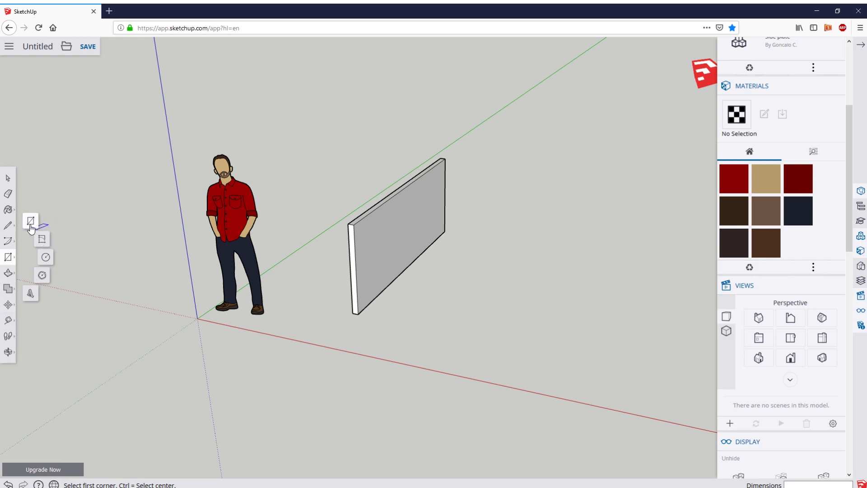
key(ctrl+y)
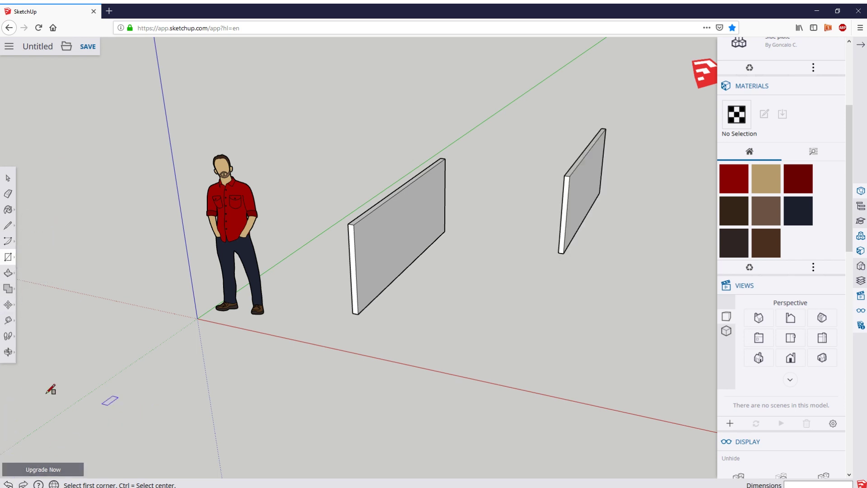
click(9, 483)
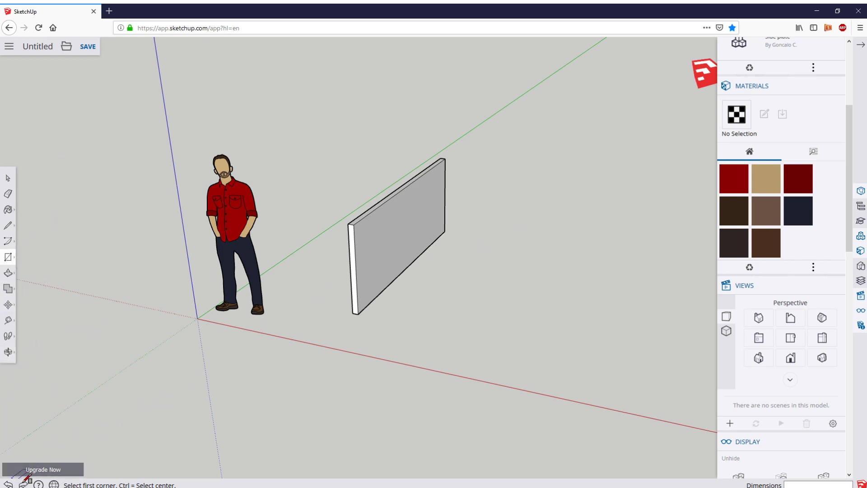
click(10, 352)
drag(587, 289, 161, 240)
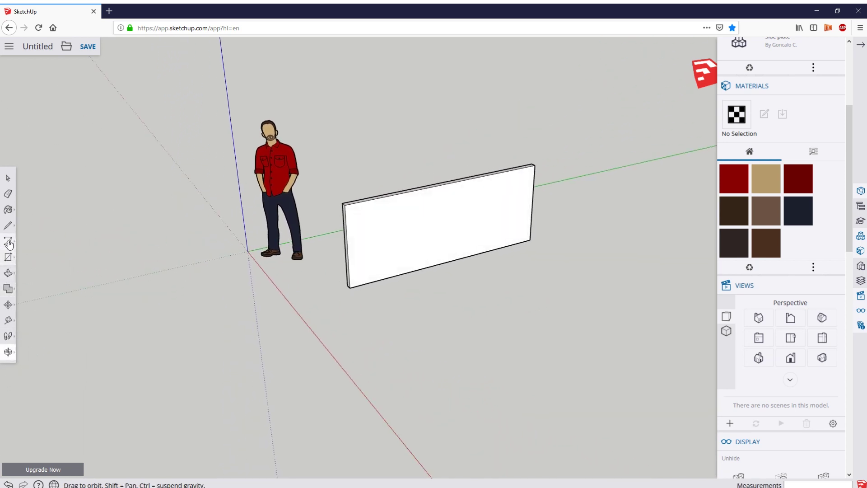
Draw a thin rectangle at the wall's end and pull it out into a long perpendicular wall.
click(8, 257)
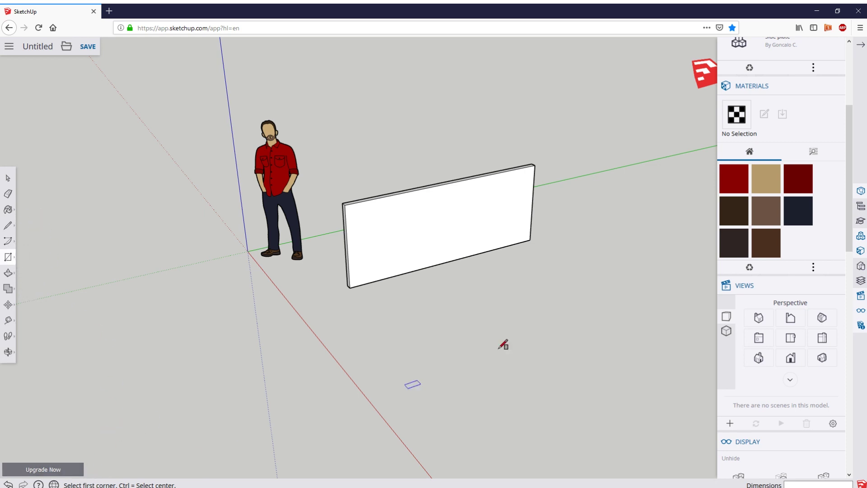
click(535, 166)
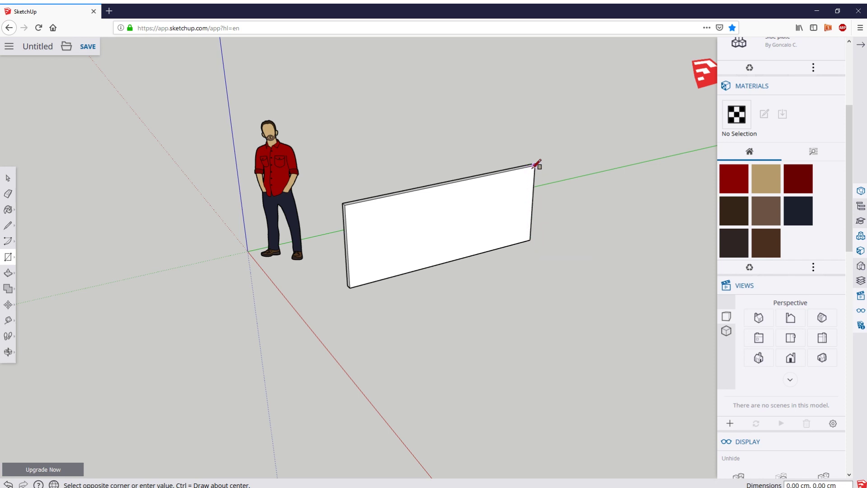
click(8, 351)
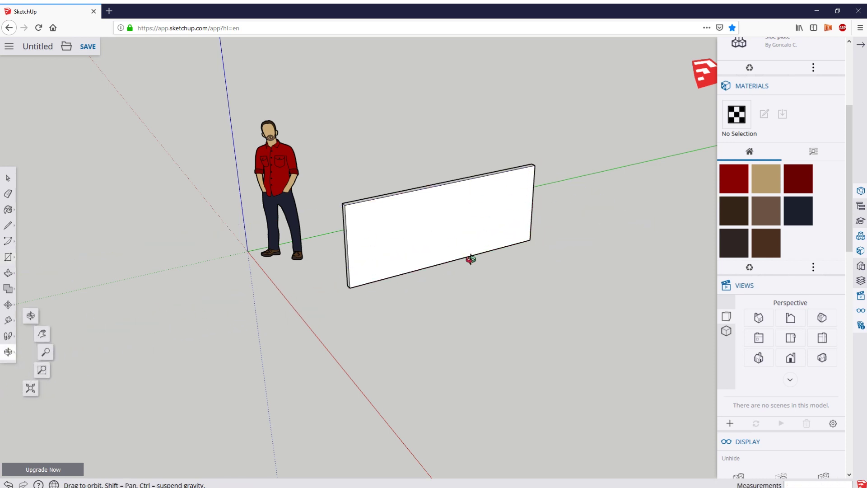
drag(470, 258, 325, 253)
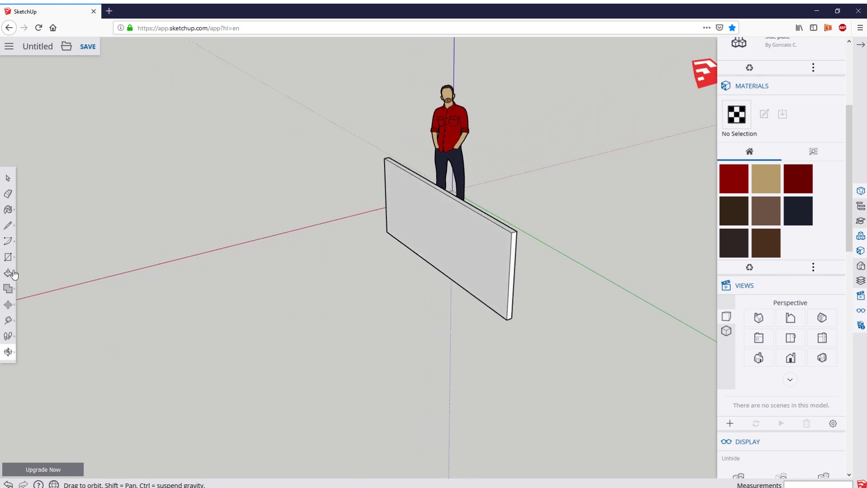
click(8, 256)
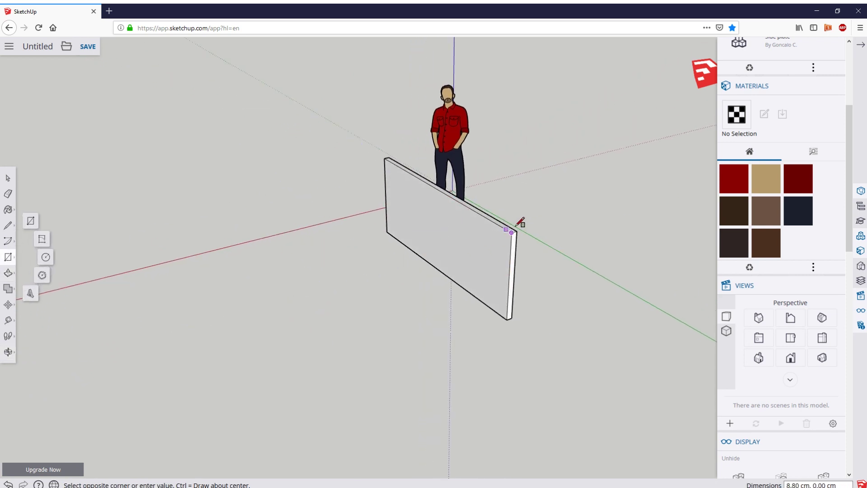
click(32, 221)
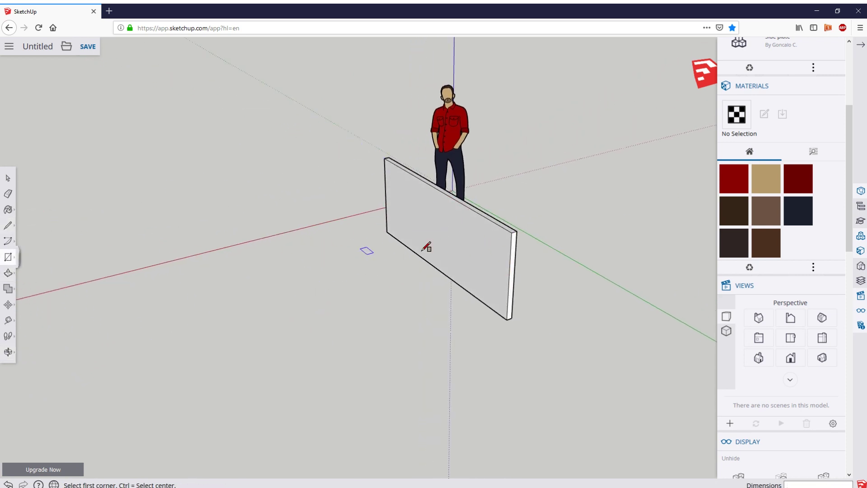
click(516, 231)
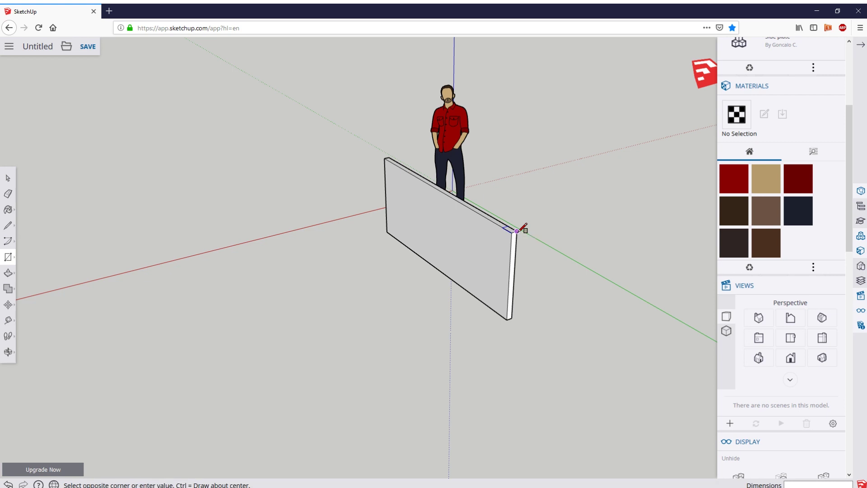
click(533, 333)
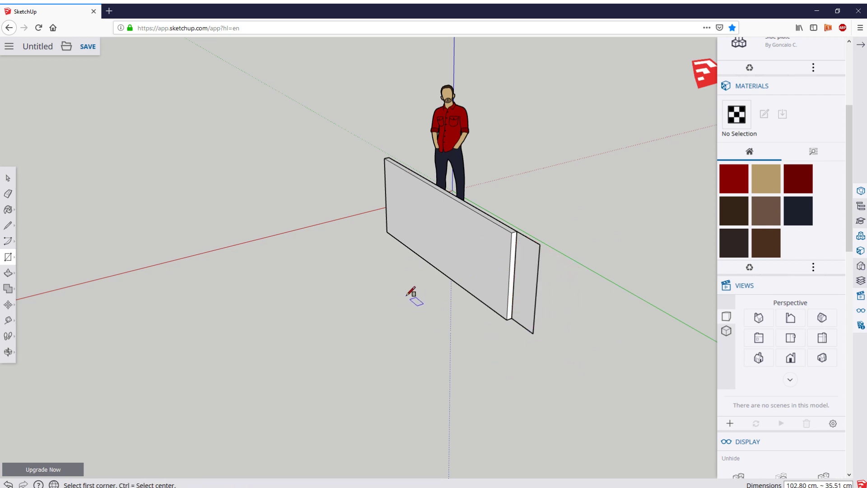
click(8, 274)
drag(536, 296, 395, 339)
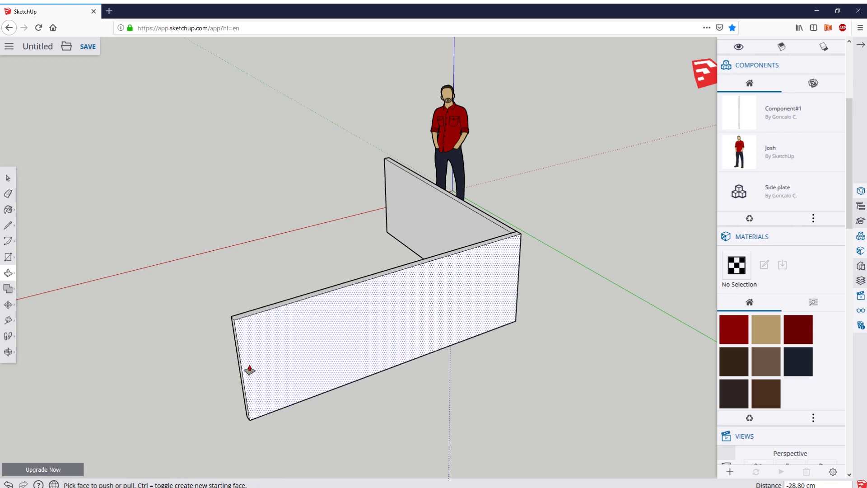
Select only the side wall of the L, excluding the front wall, and make it a group.
click(8, 178)
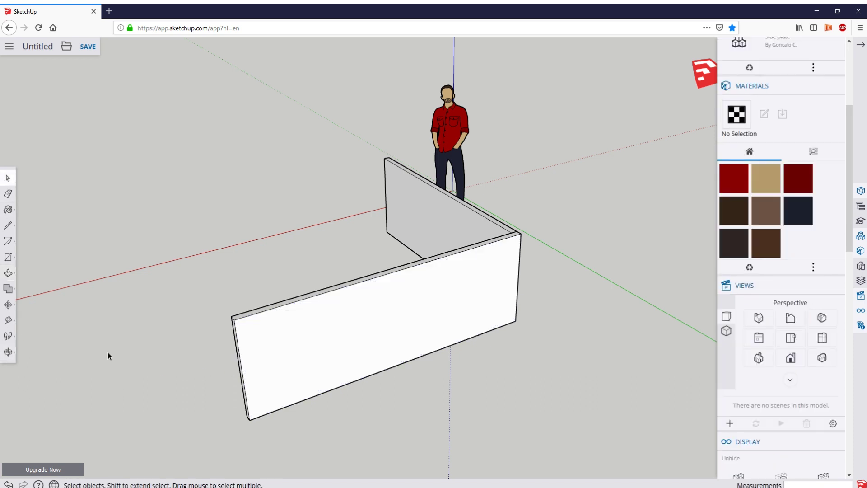
click(8, 352)
drag(54, 338, 539, 236)
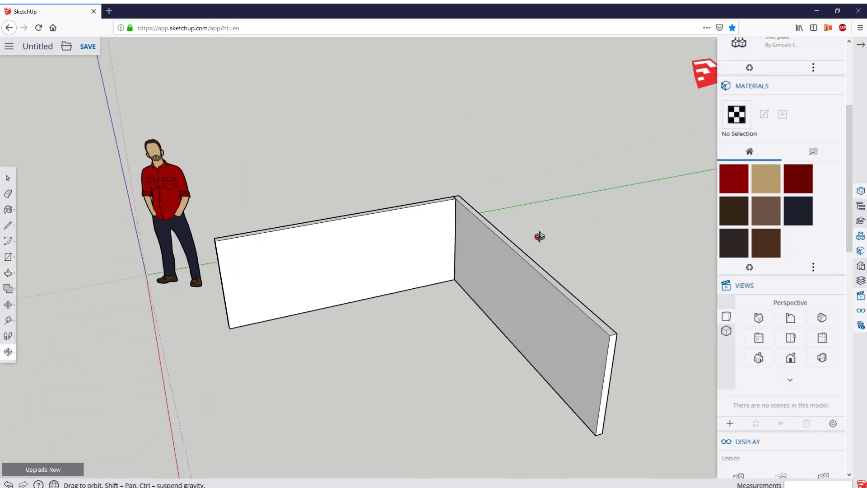
click(8, 178)
drag(193, 111, 713, 474)
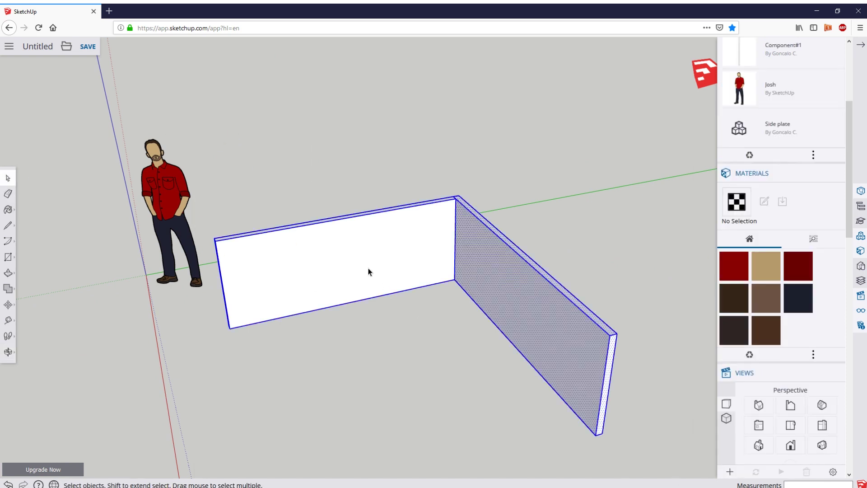
shift+click(335, 258)
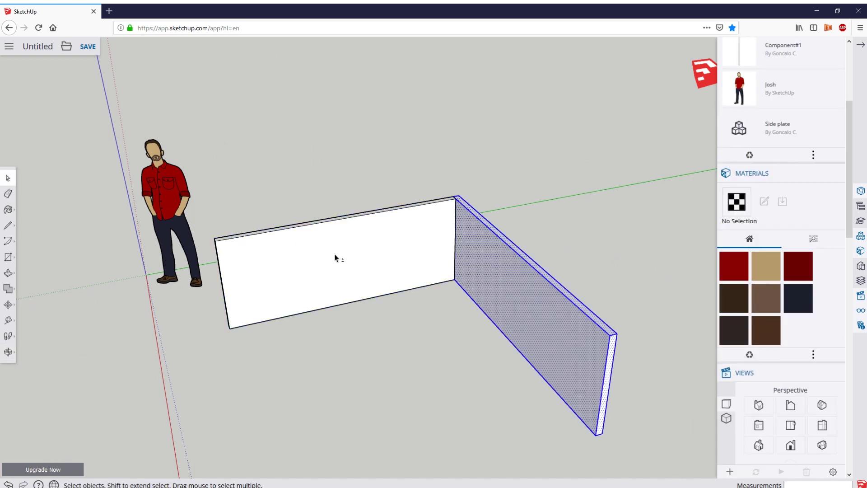
right_click(510, 298)
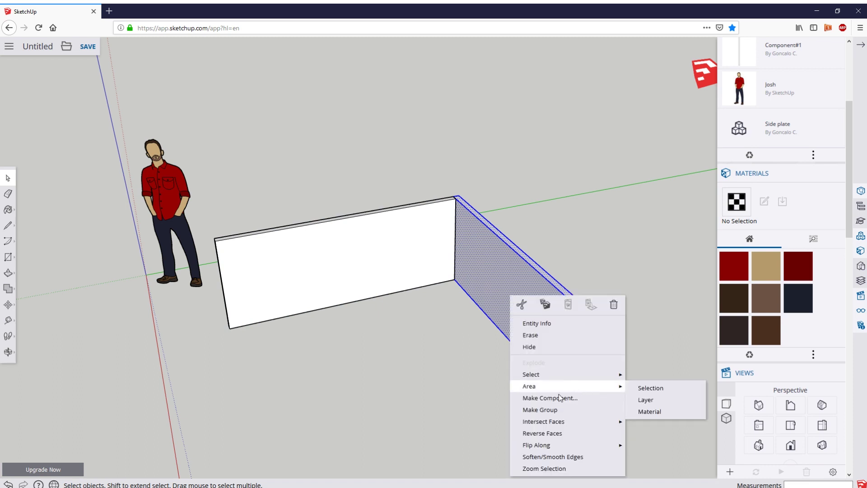
click(540, 410)
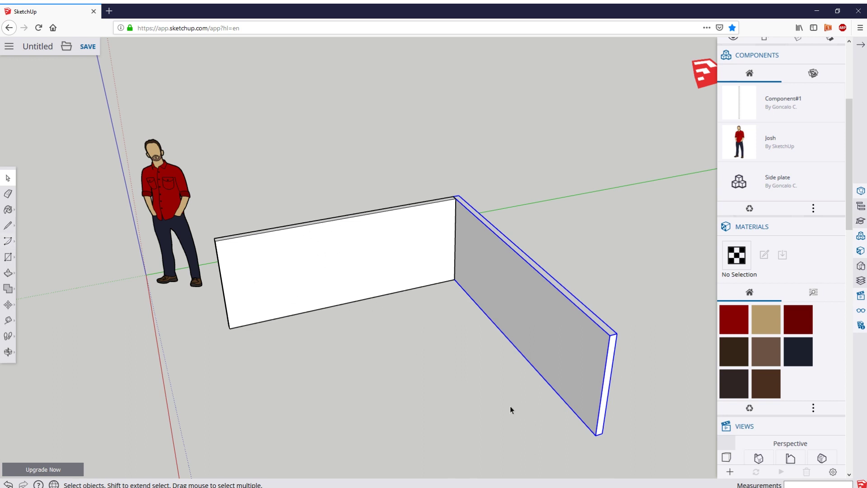
click(288, 273)
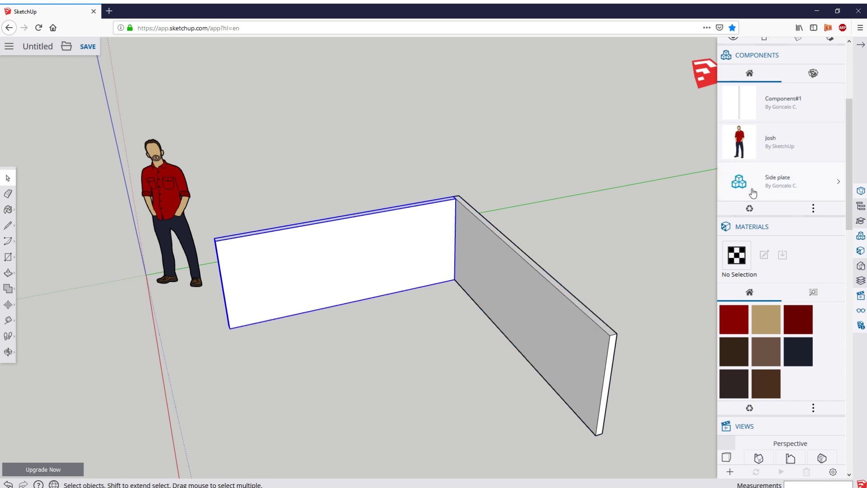
click(739, 182)
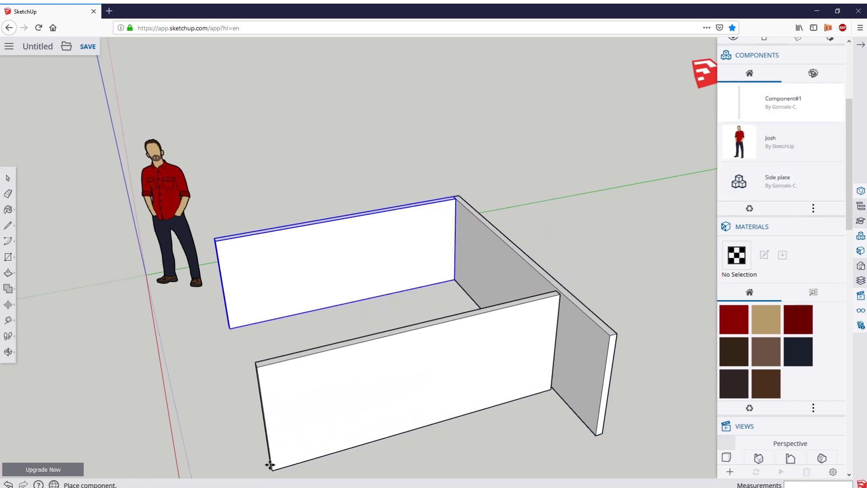
click(269, 467)
click(13, 184)
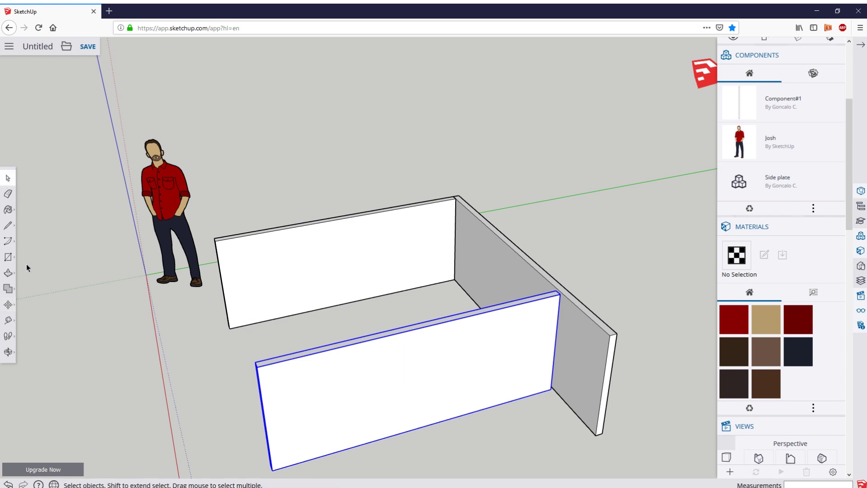
click(8, 305)
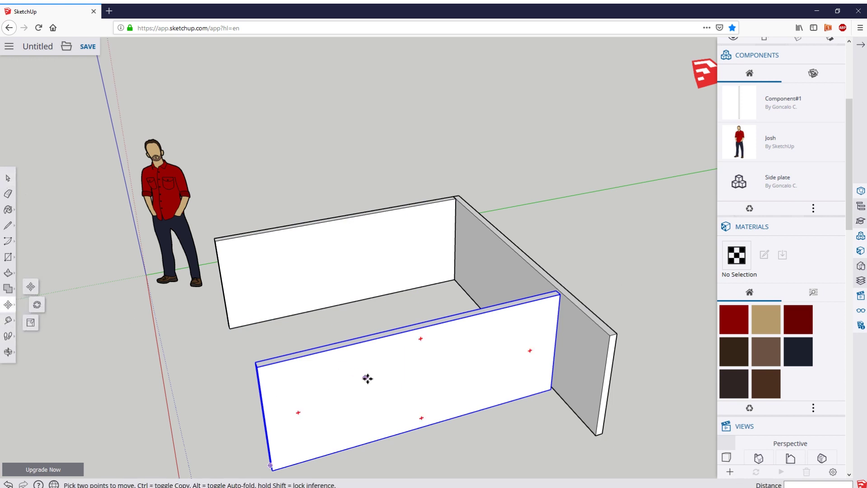
click(413, 363)
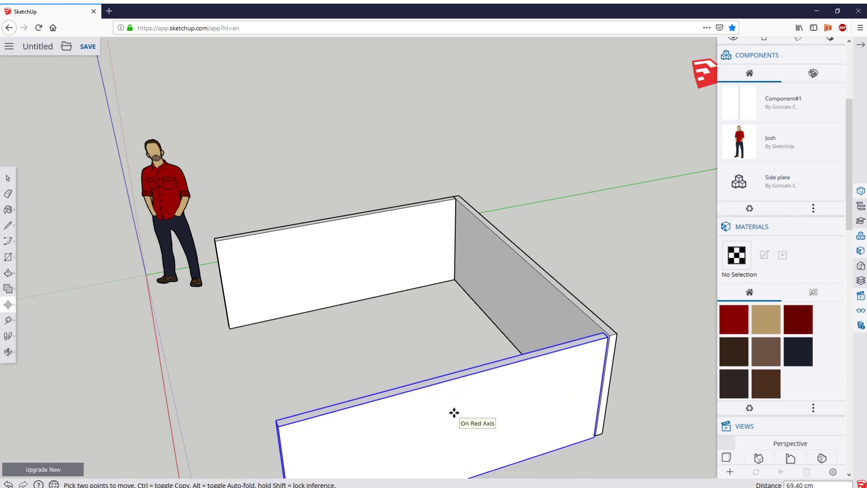
click(454, 412)
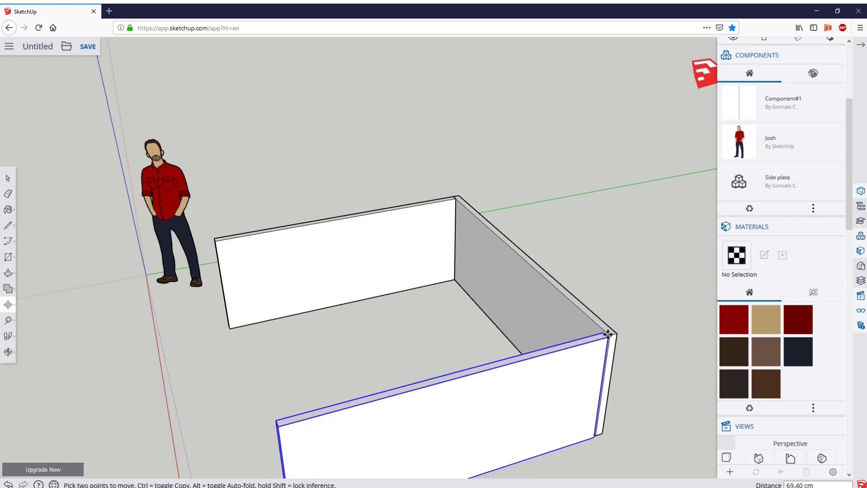
click(8, 352)
drag(460, 354, 410, 249)
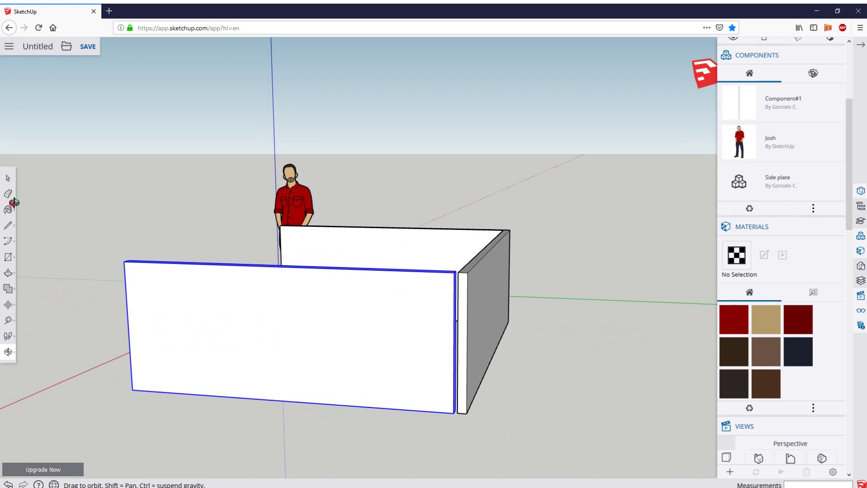
key(Delete)
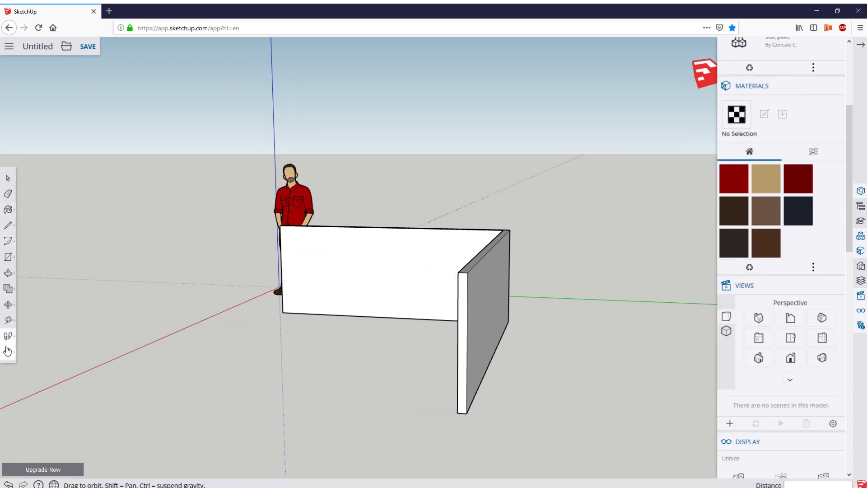
Turn the view to look from behind the walls and measure from the wall's endpoint.
click(8, 351)
click(25, 336)
drag(181, 357, 436, 365)
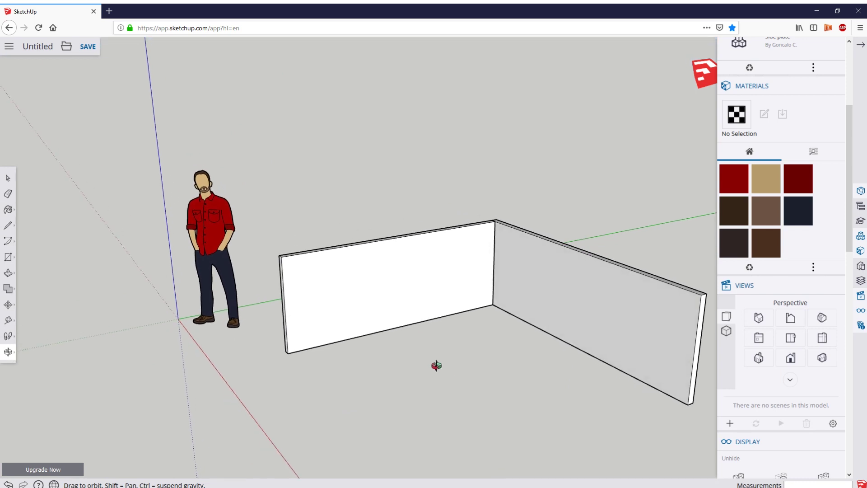
drag(463, 322, 581, 420)
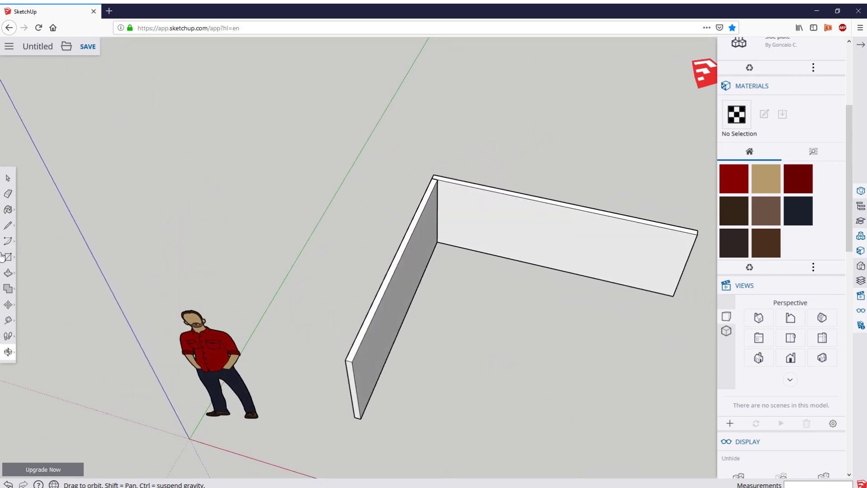
click(9, 321)
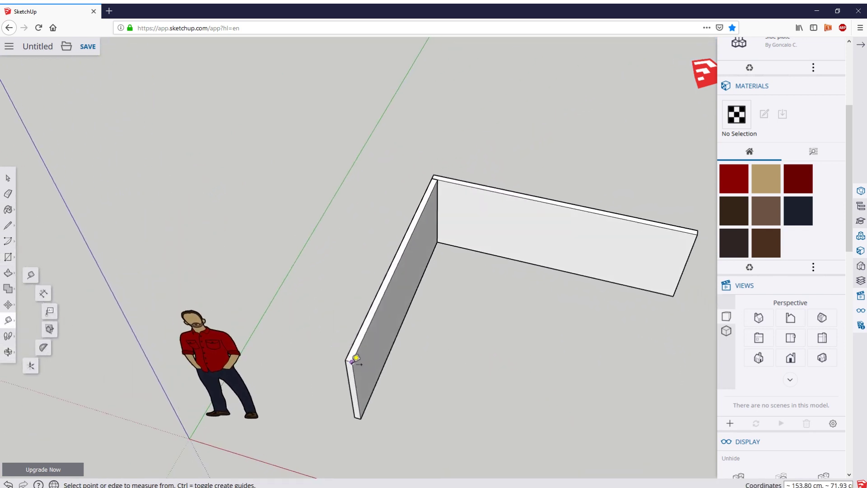
click(351, 355)
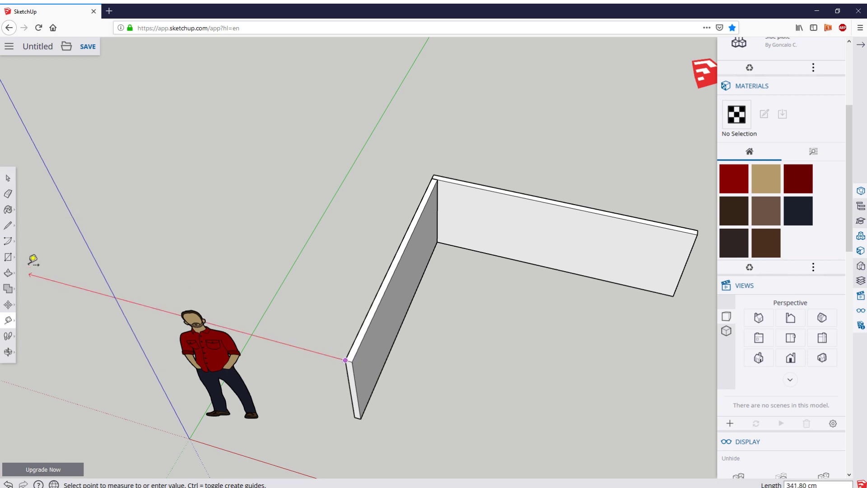
Draw a 102.80 cm vertical edge from the back panel's top corner to its bottom corner.
click(8, 225)
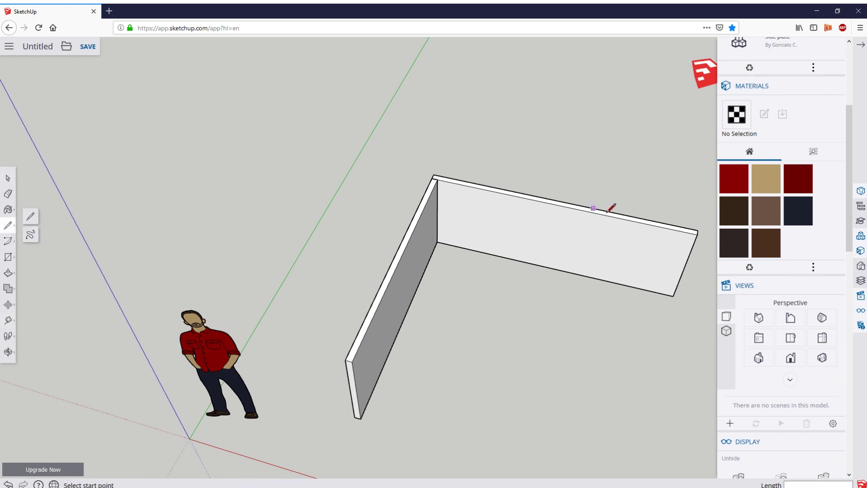
click(697, 235)
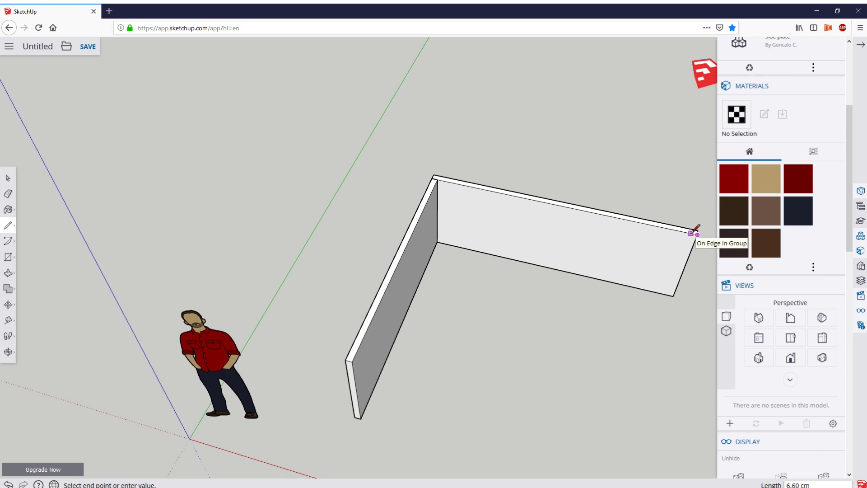
key(Escape)
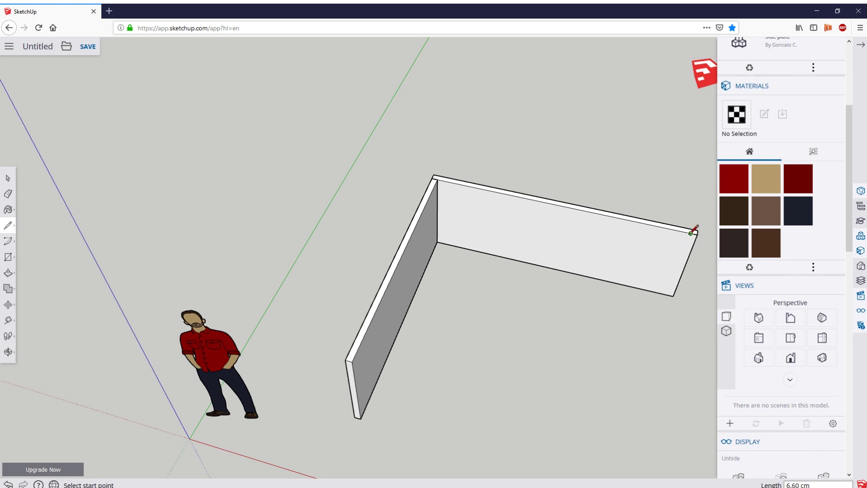
click(691, 233)
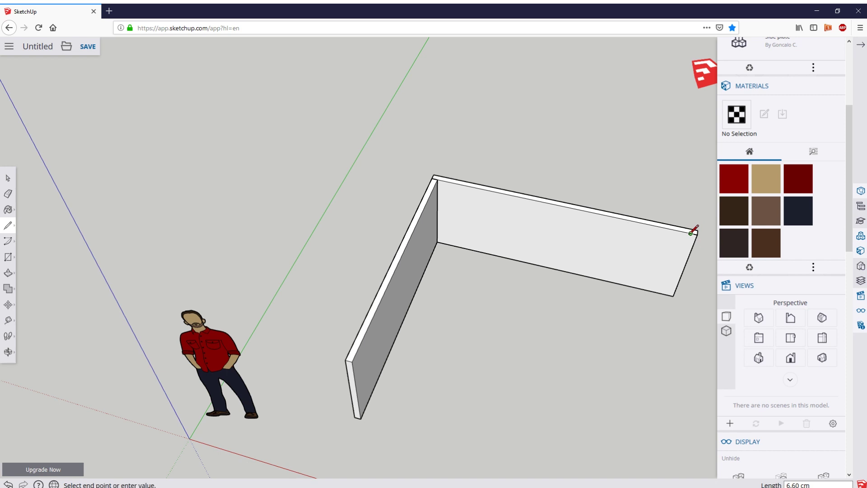
click(667, 294)
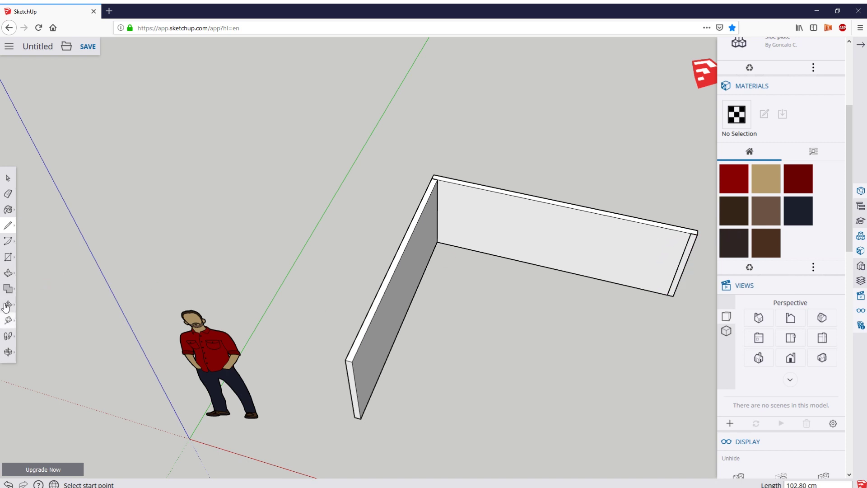
View the walls from the other side and explode the back panel group.
click(8, 272)
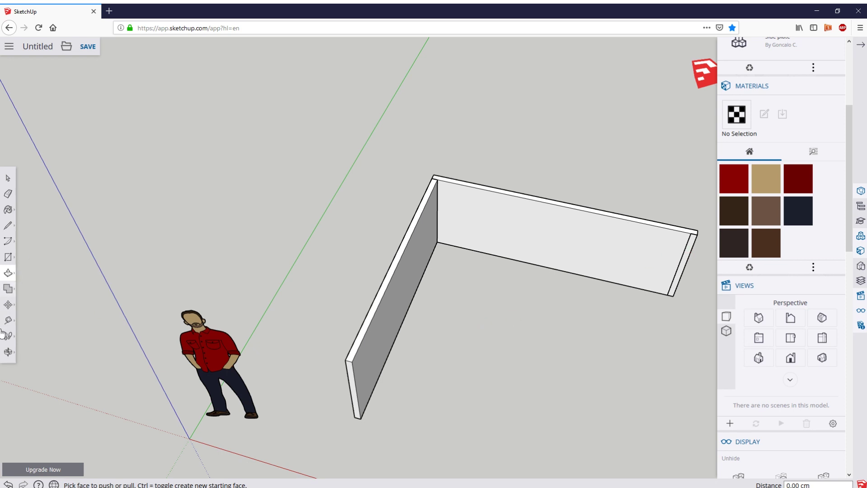
click(8, 351)
drag(598, 329, 418, 230)
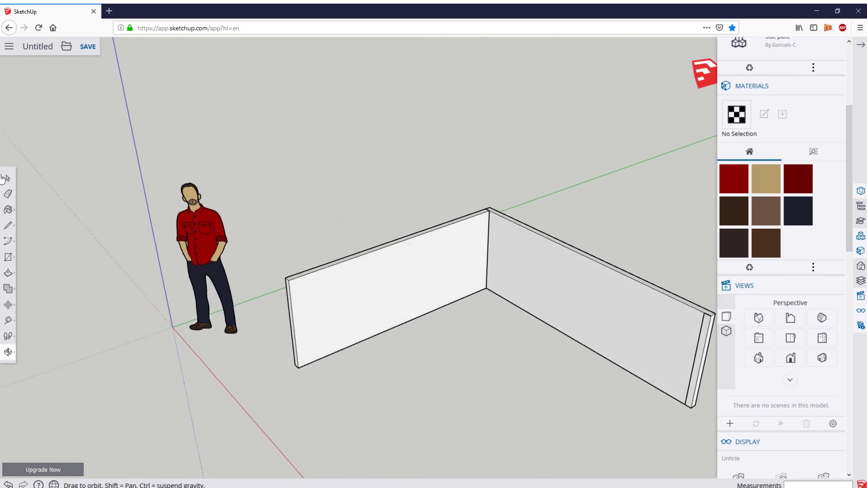
click(8, 272)
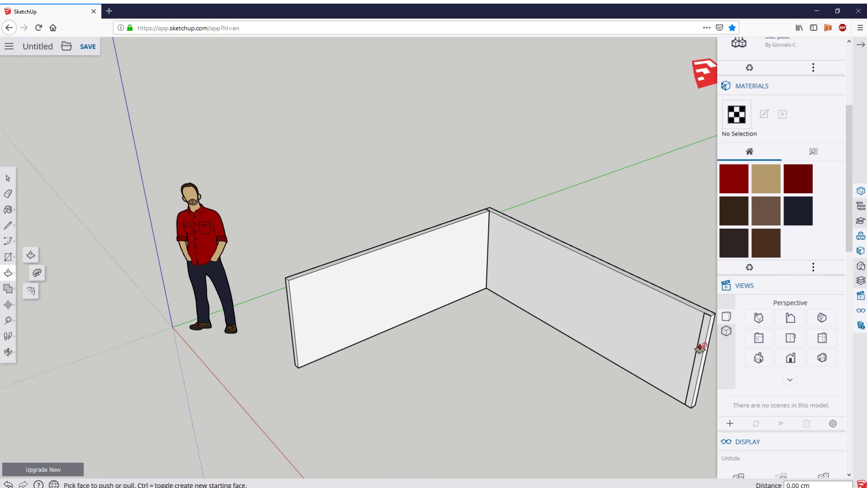
click(8, 177)
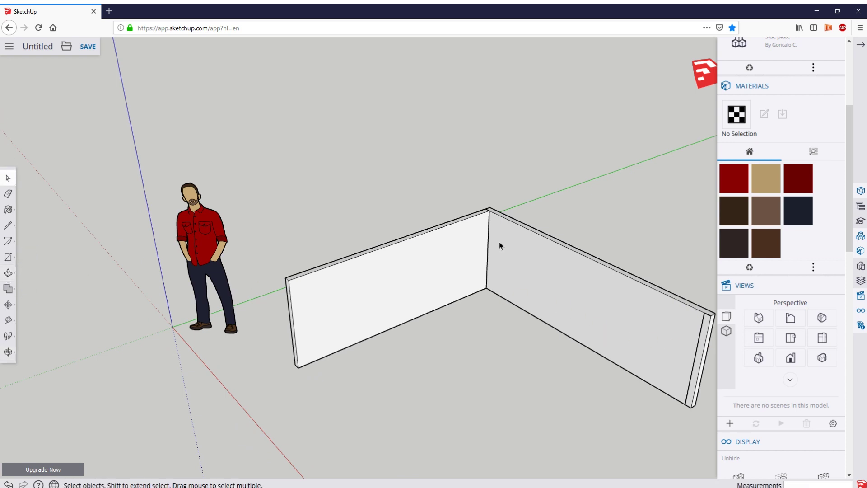
click(540, 273)
right_click(540, 273)
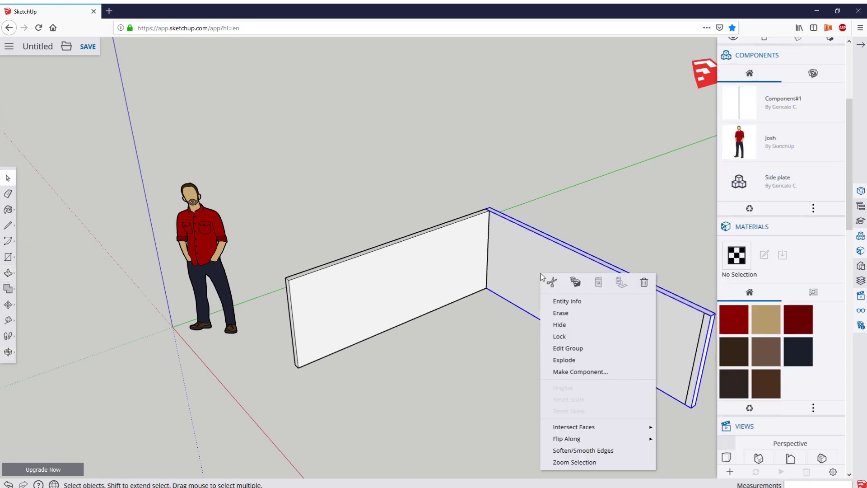
click(578, 359)
Pull the back panel's end face about 214.60 cm forward into a new side panel.
click(541, 391)
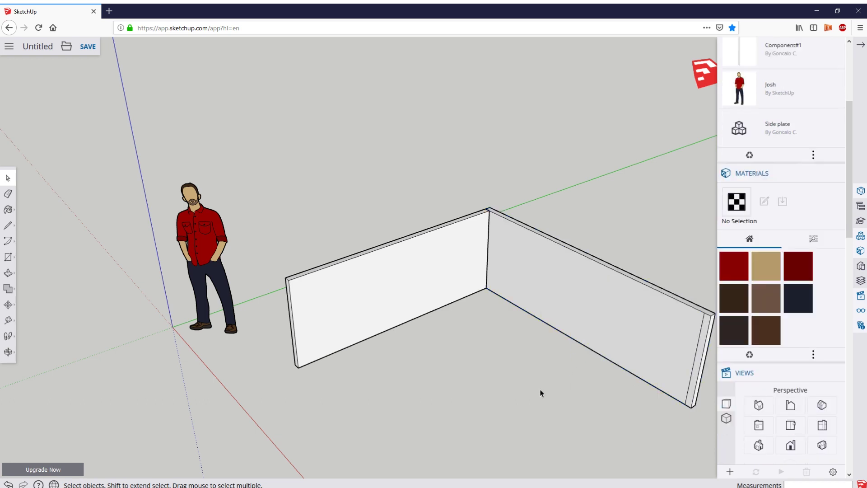
click(8, 273)
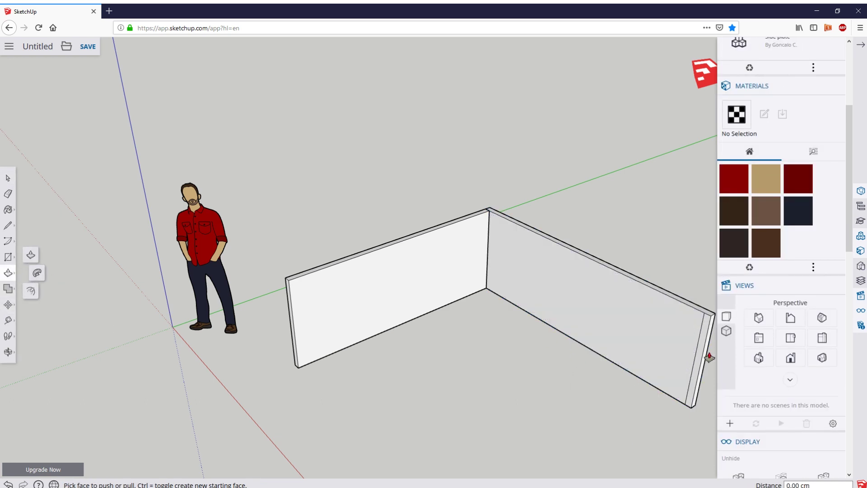
drag(701, 355, 527, 428)
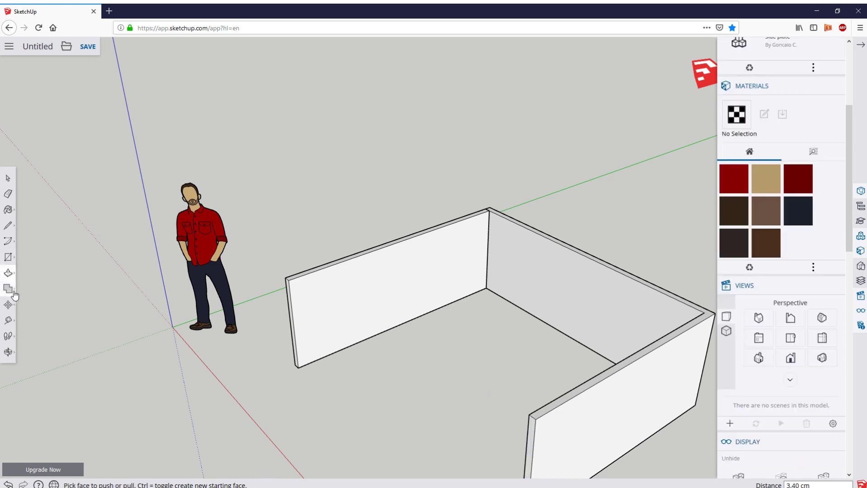
Looking down into the frame, draw a short edge between the wall corners to close a face.
click(9, 225)
click(8, 352)
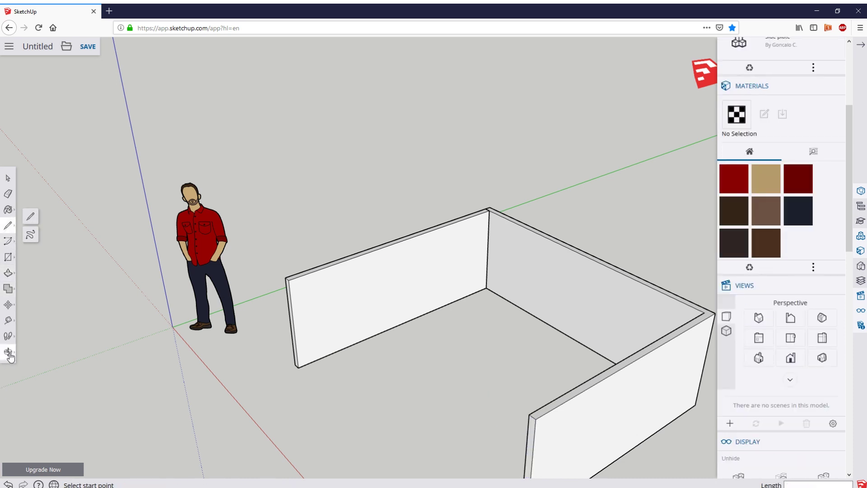
drag(316, 343, 490, 256)
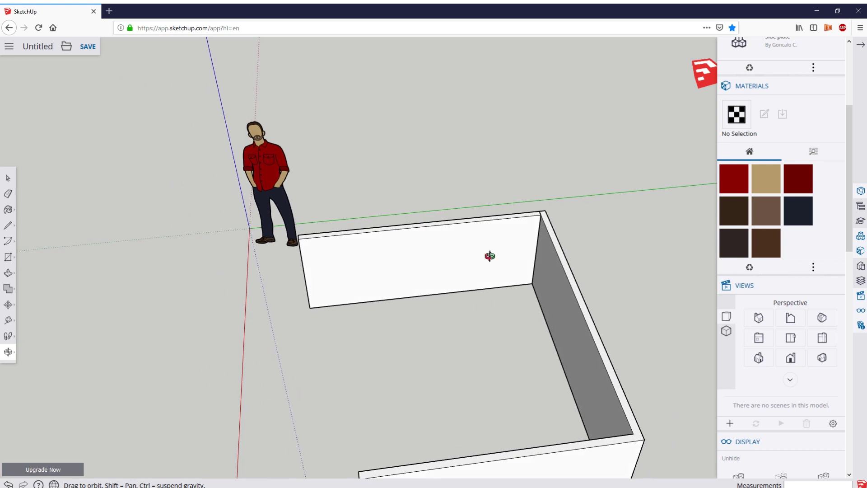
click(8, 227)
click(633, 433)
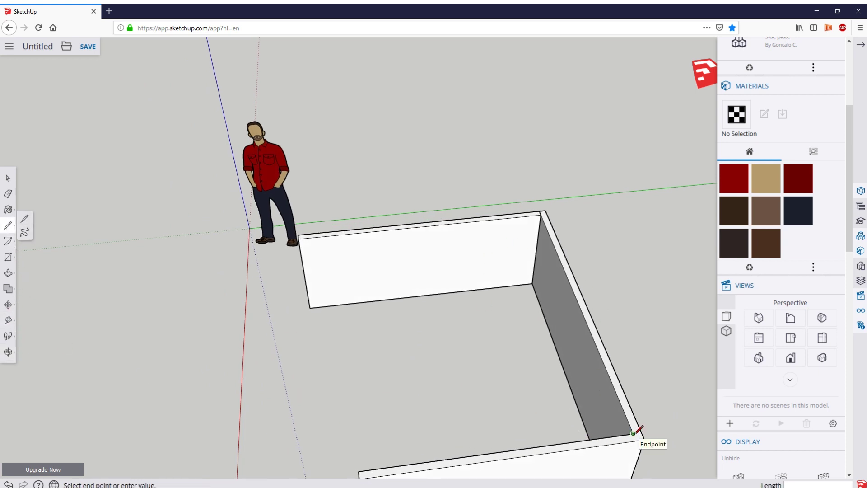
click(637, 439)
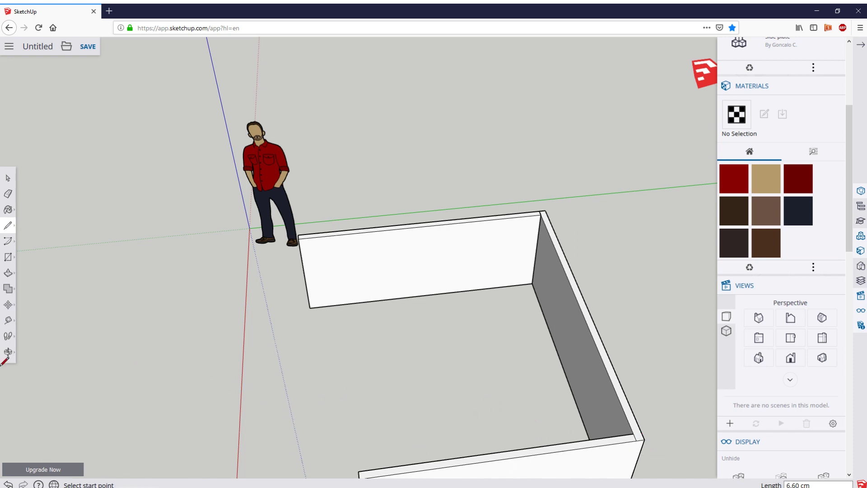
Draw a 102.80 cm vertical edge up the panel end, then return to the iso view.
click(8, 351)
drag(509, 431, 375, 220)
click(8, 225)
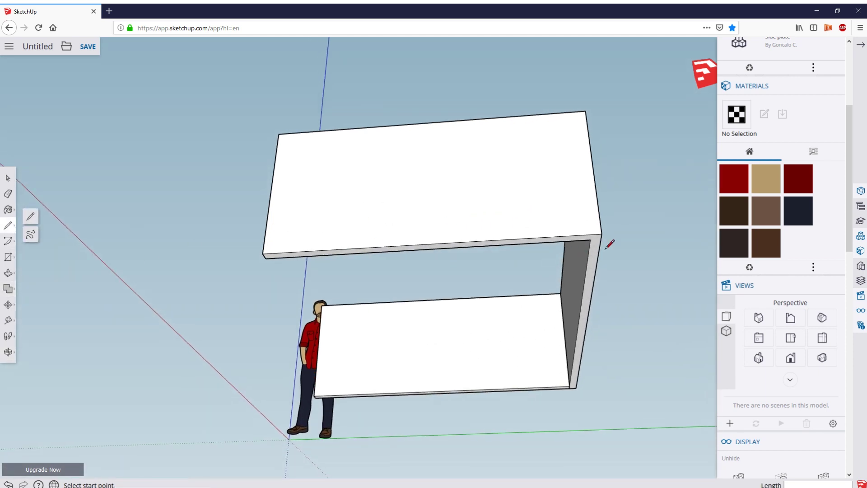
click(590, 239)
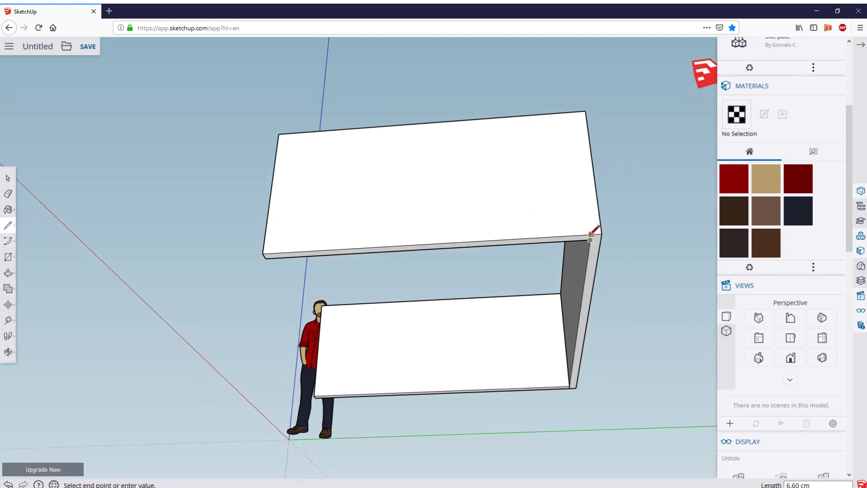
click(575, 111)
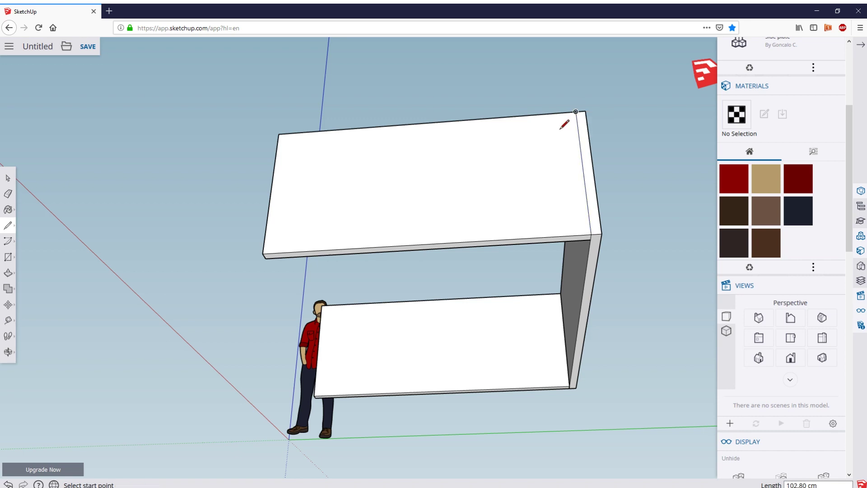
click(8, 353)
drag(398, 261, 513, 232)
click(822, 358)
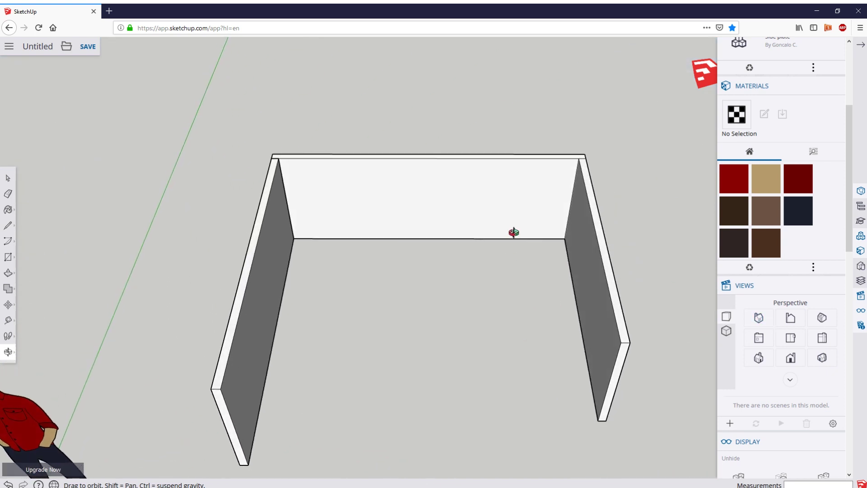
Push/Pull the right panel's end face 38.40 cm forward to match the left panel.
click(8, 272)
drag(614, 408, 606, 450)
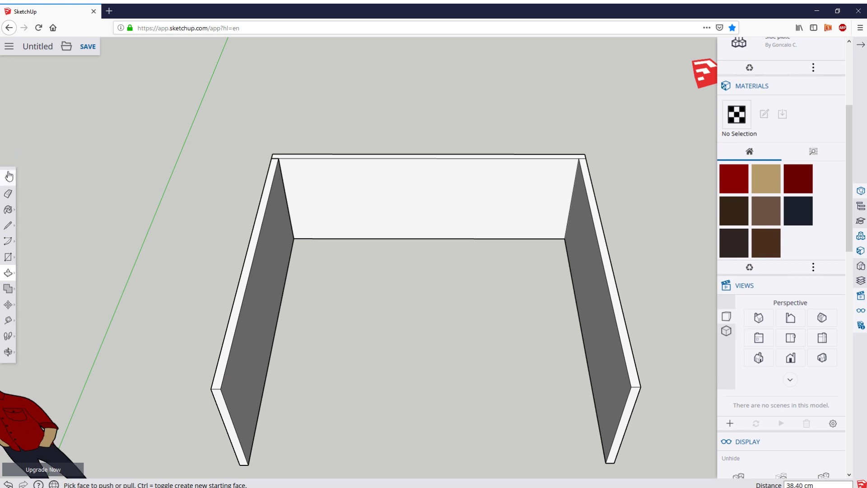
click(7, 178)
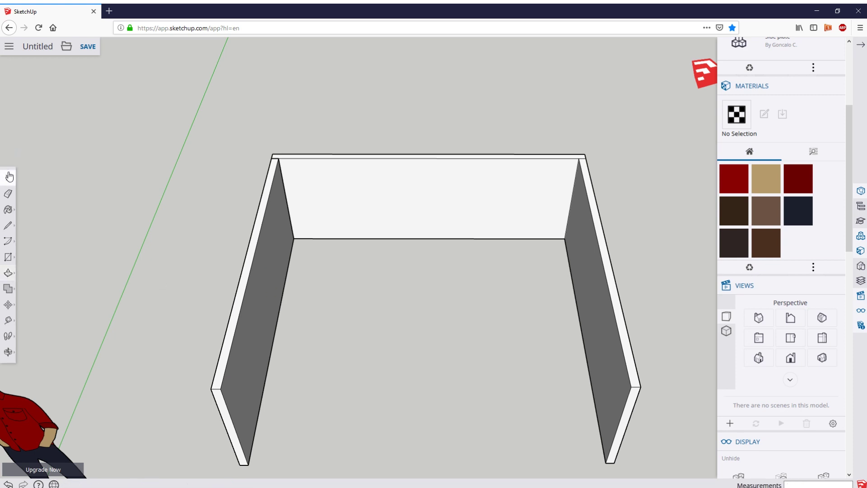
Draw a rectangle from the back panel's top corner to the right panel's edge as the desktop.
click(8, 257)
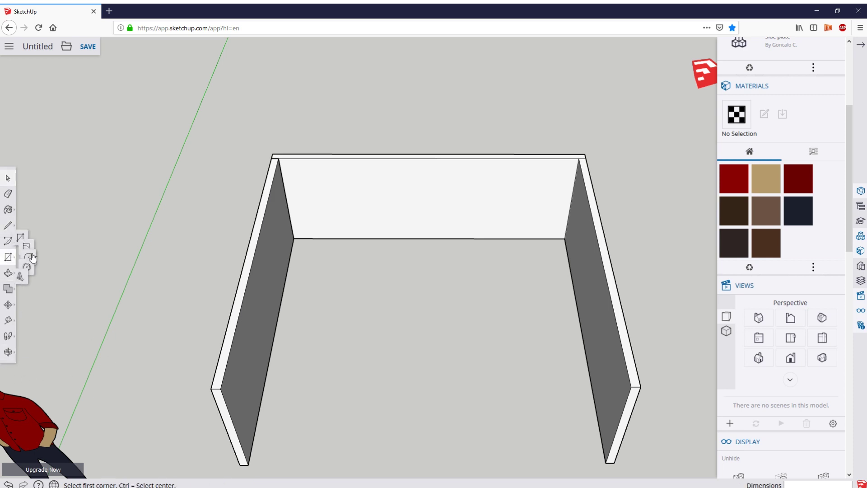
click(279, 158)
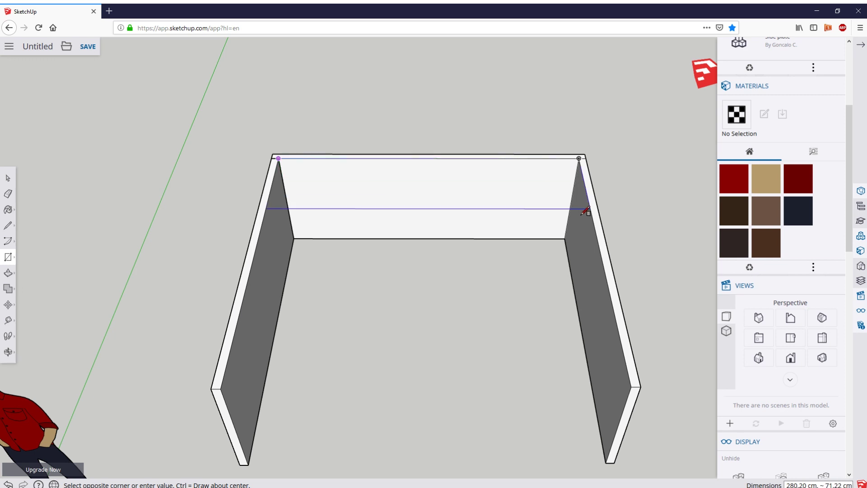
click(615, 319)
click(6, 353)
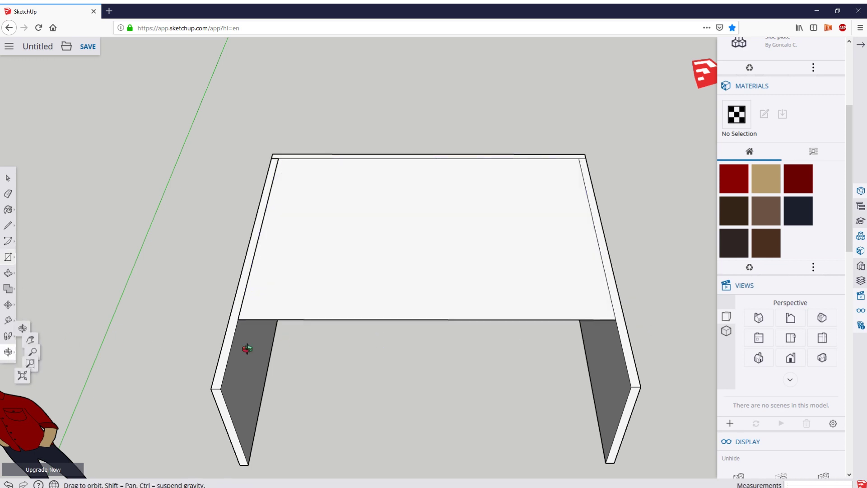
drag(245, 348, 316, 314)
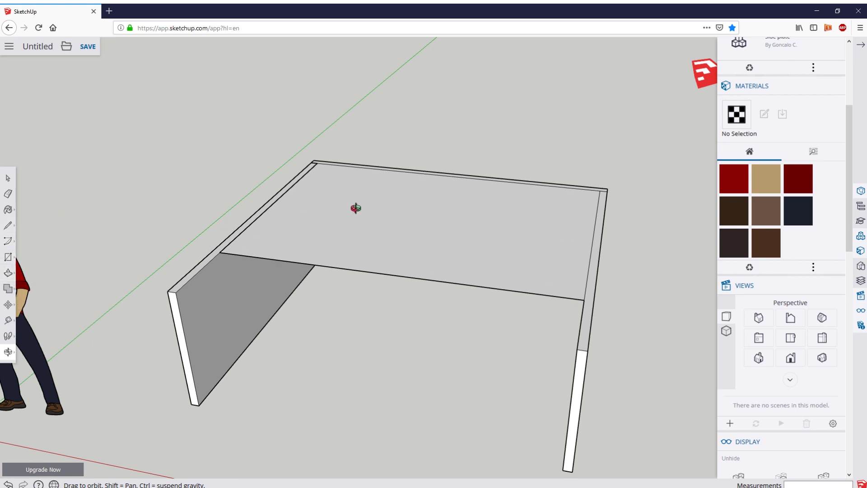
Select and delete the rectangular table-top face.
click(7, 180)
click(422, 228)
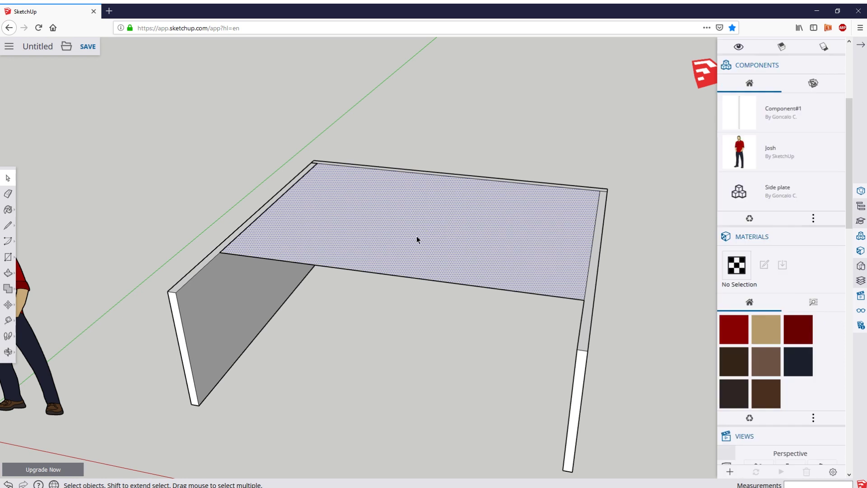
key(Delete)
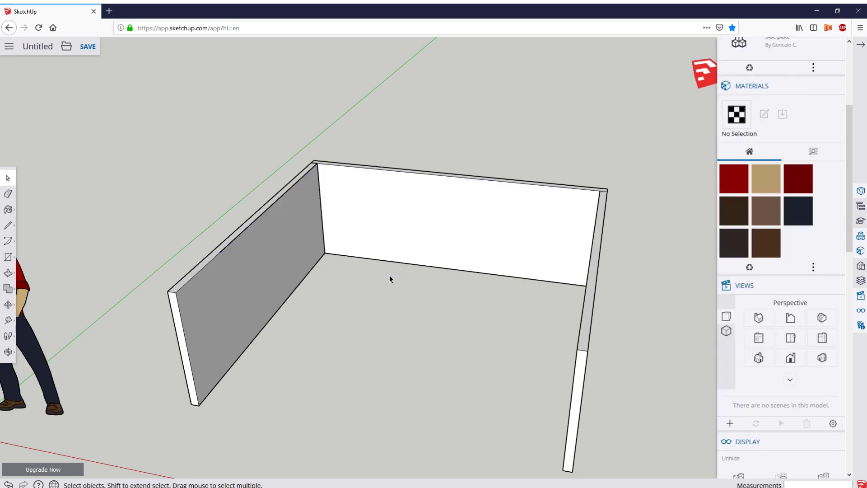
Start a new rectangle at the panel edge's midpoint and turn the view to see both side panels.
click(8, 256)
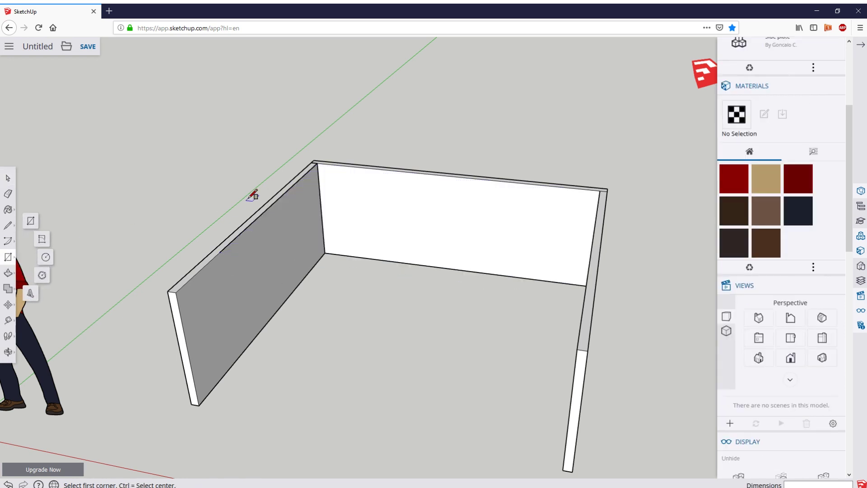
click(320, 210)
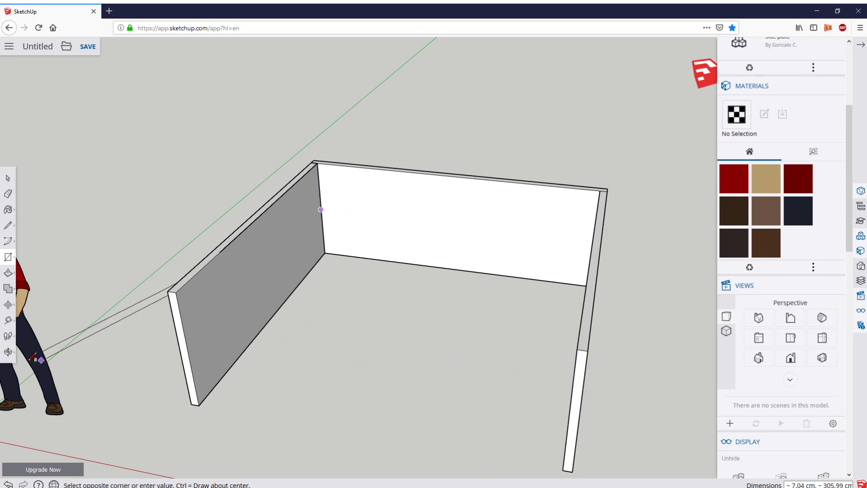
click(8, 352)
drag(178, 346, 298, 324)
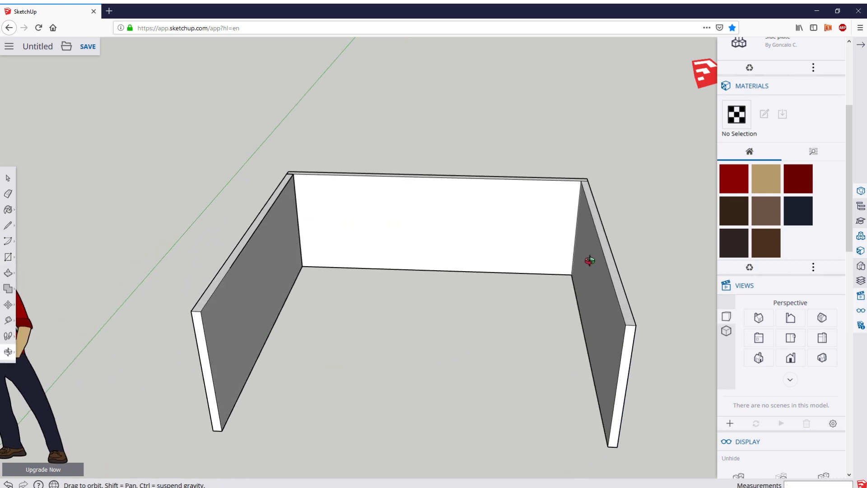
Close the horizontal face between the side panels and draw the 280.20 × 51.40 cm vertical front face.
click(15, 259)
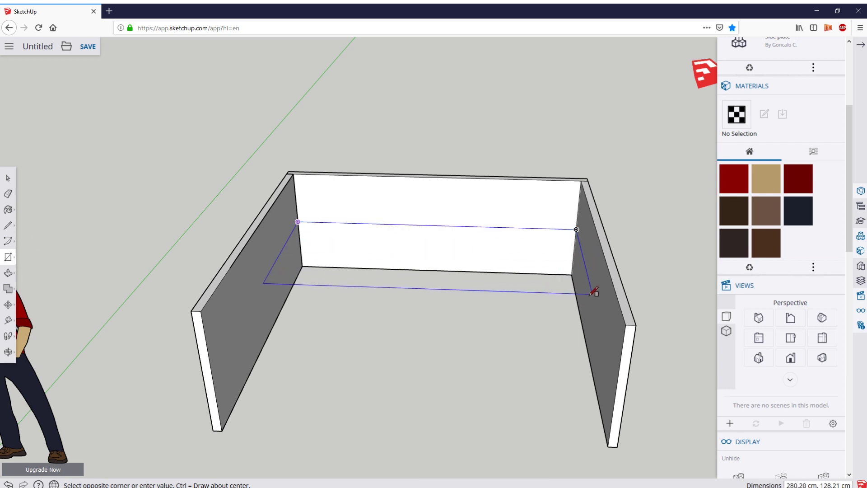
click(600, 324)
click(601, 325)
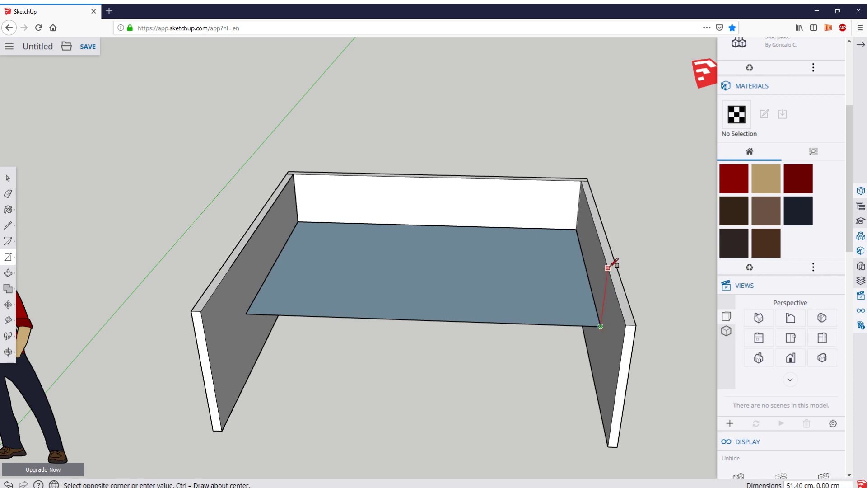
click(238, 256)
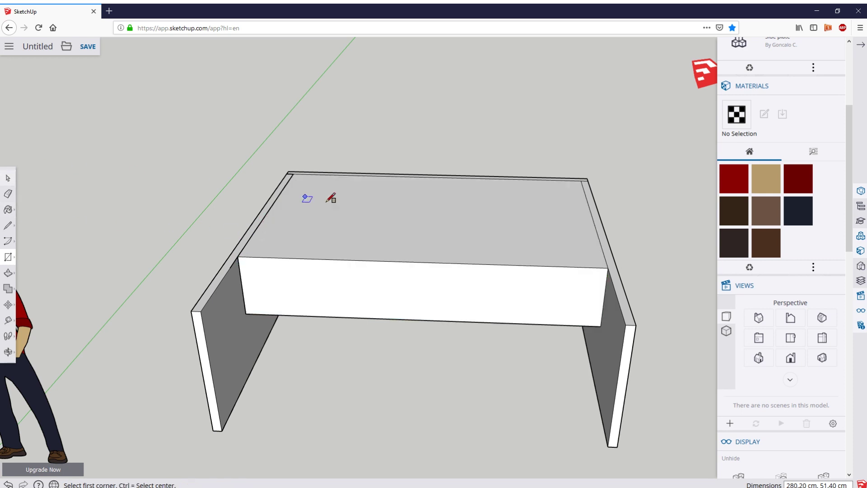
key(space)
Hide the top face of the box, then orbit to look at the interior floor.
click(425, 228)
right_click(425, 229)
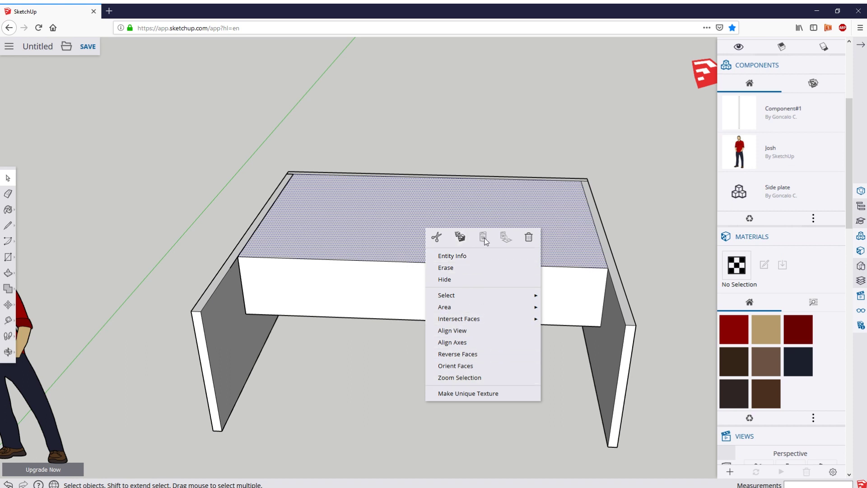
click(456, 279)
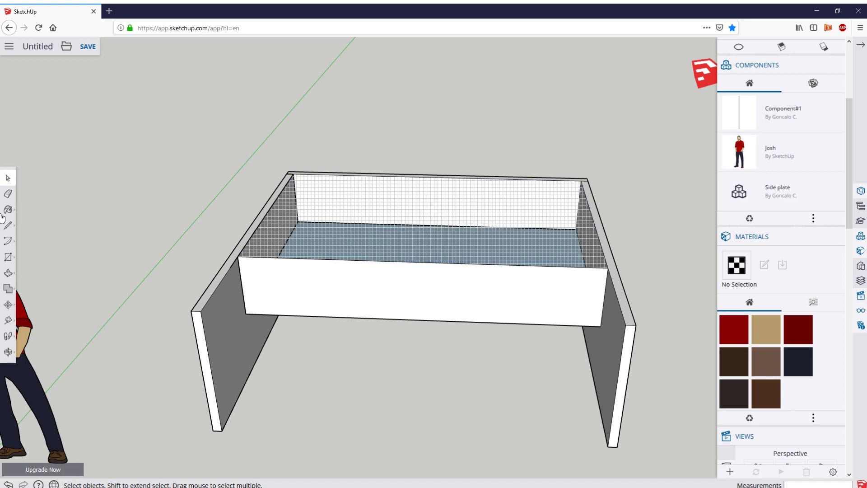
click(7, 352)
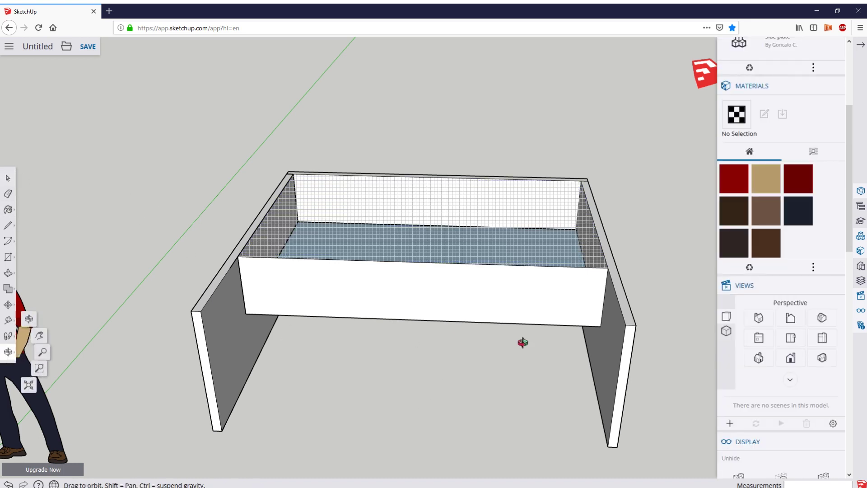
drag(519, 344, 281, 278)
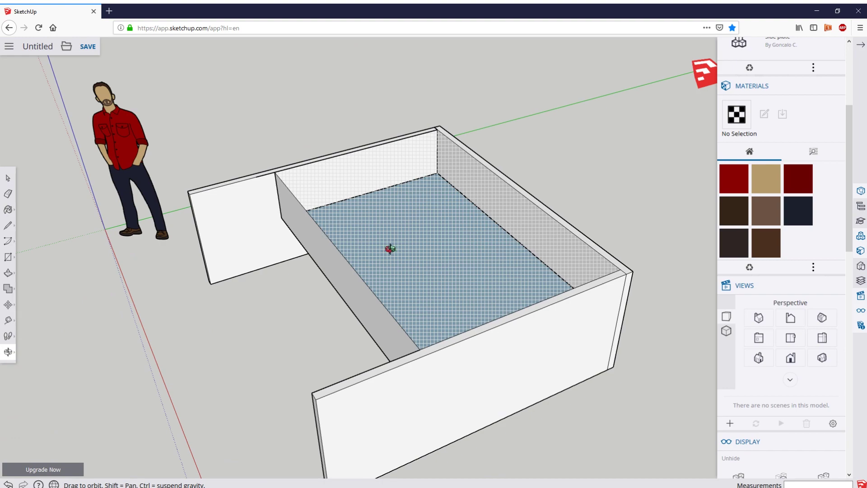
Orbit to view the open desk frame from the front-left.
drag(390, 249, 129, 300)
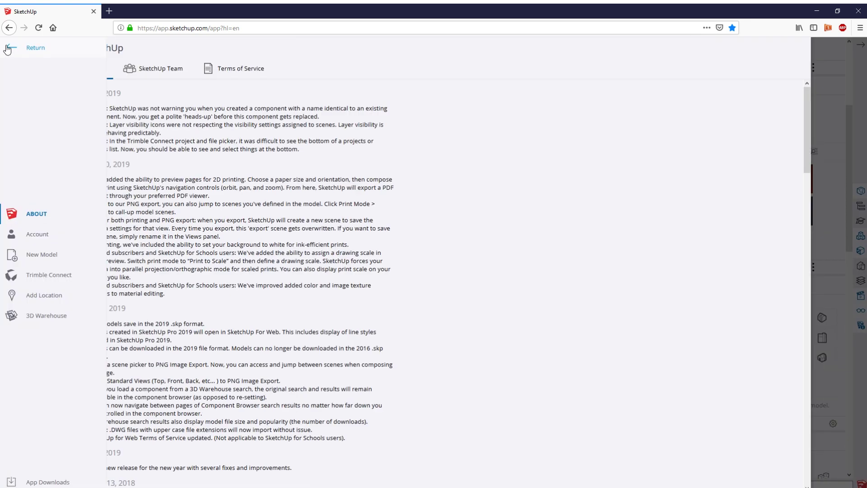
Browse the About, New Model and 3D Warehouse pages, then return to the model.
click(9, 47)
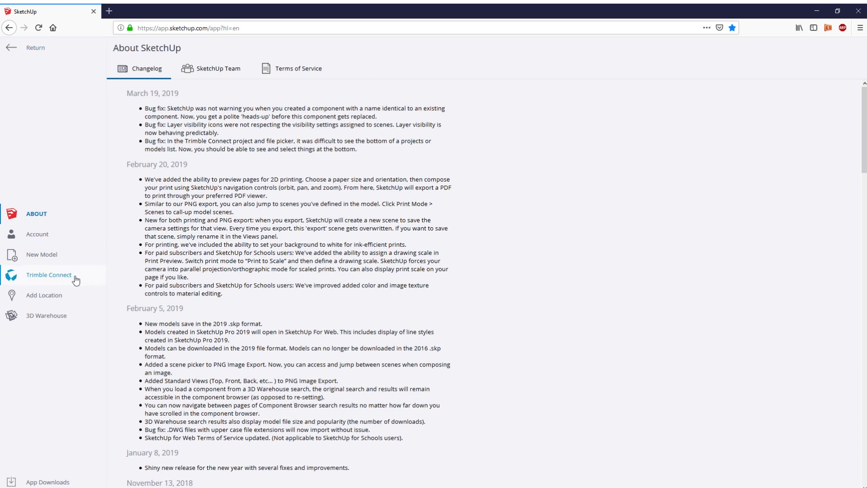
click(39, 256)
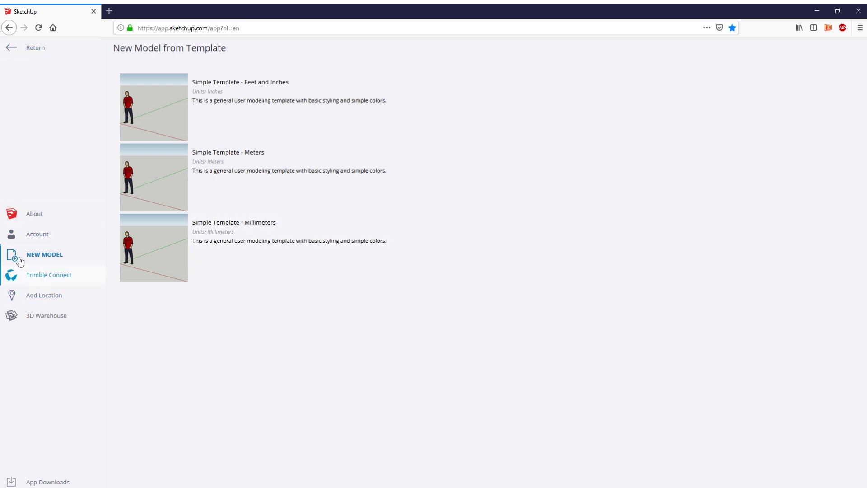
click(28, 325)
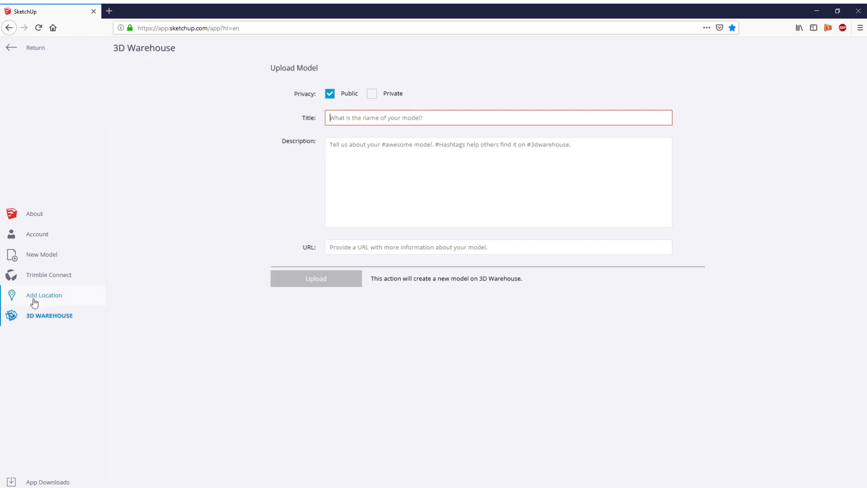
click(14, 49)
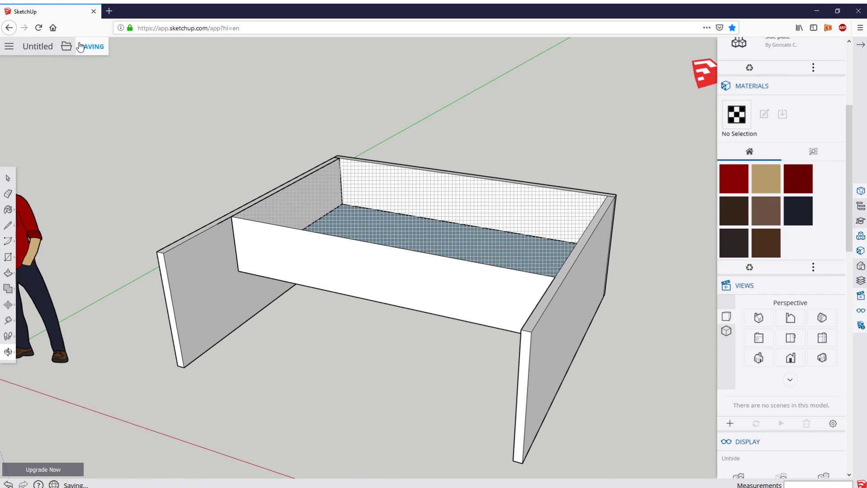
Save the model as 'Guide 01' in the SketchUp project's Tutorial folder.
click(9, 46)
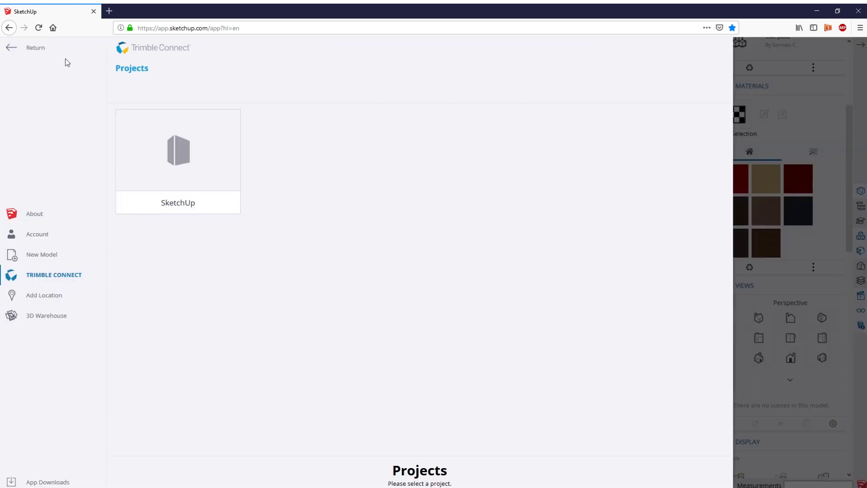
click(211, 180)
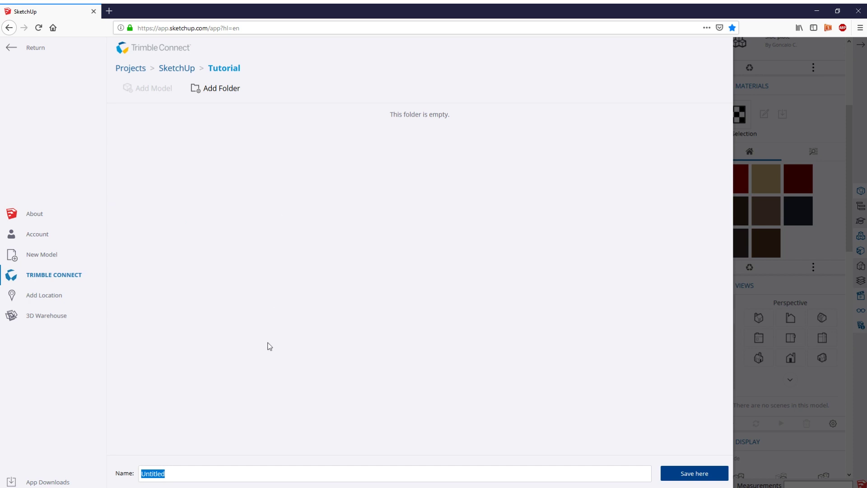
text(Guide 01)
click(693, 472)
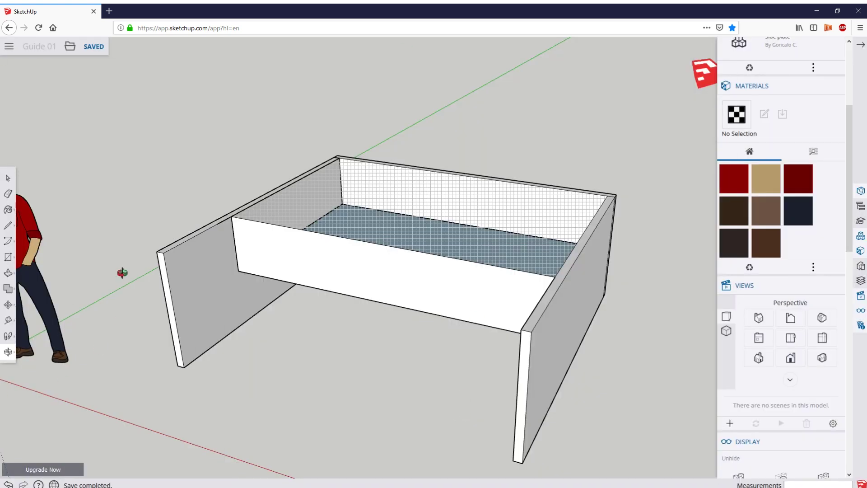
click(8, 47)
click(46, 49)
click(51, 52)
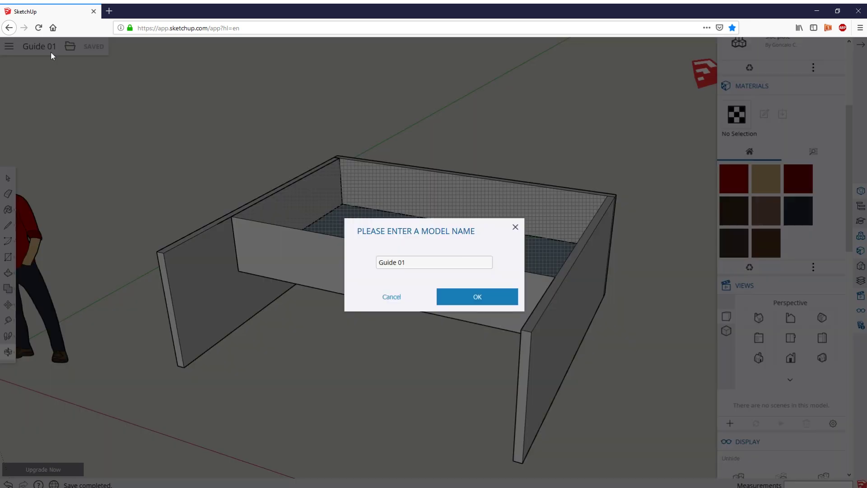
click(515, 227)
click(73, 51)
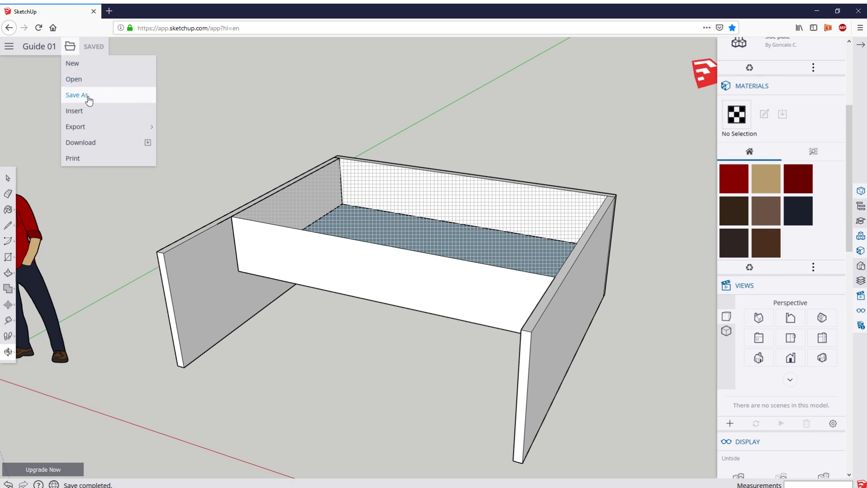
mouse_move(96, 130)
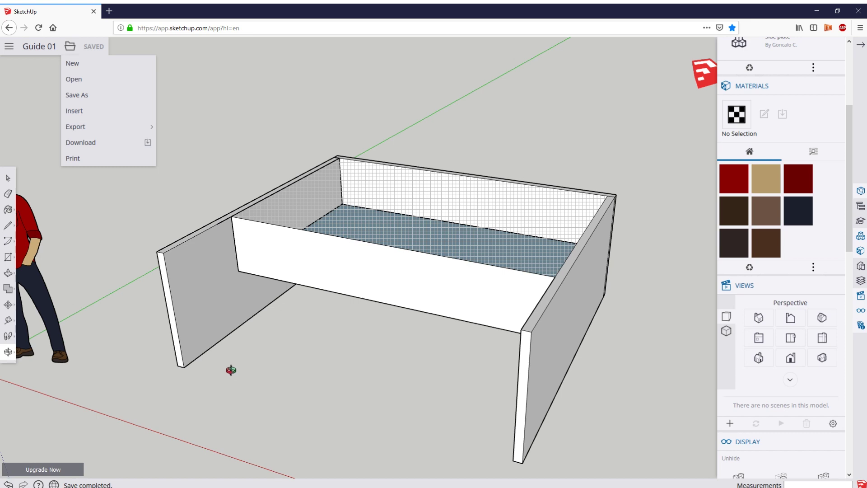
click(243, 382)
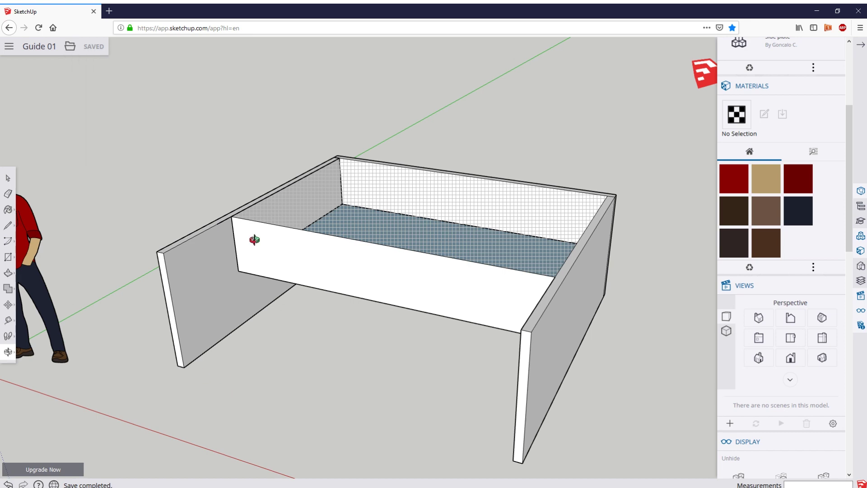
Orbit around the Guide 01 desk frame from several angles, finishing on a front view.
drag(519, 235, 618, 280)
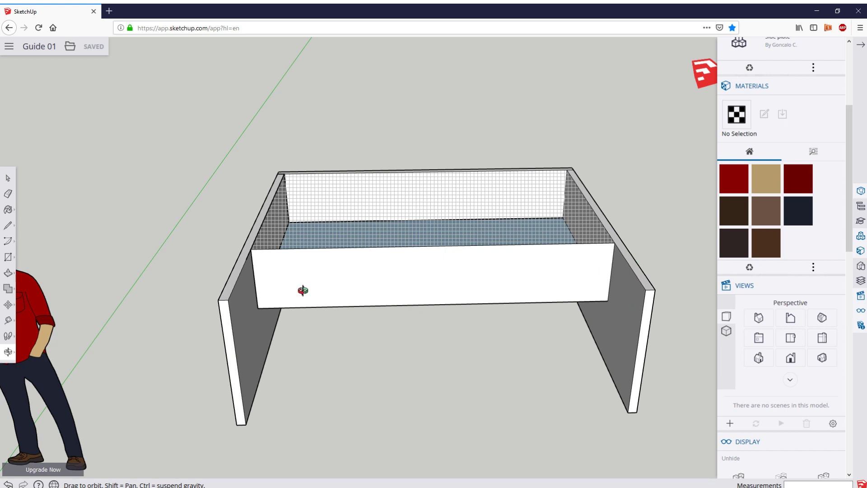
drag(130, 285, 164, 306)
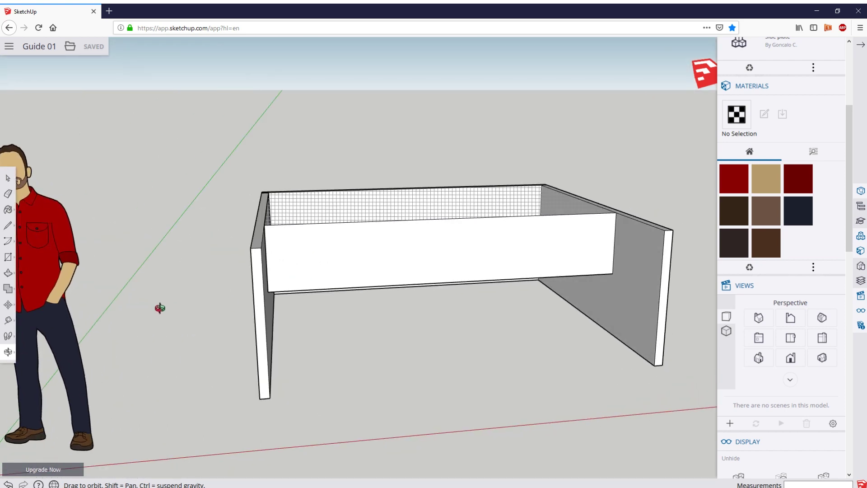
mouse_move(300, 342)
mouse_down()
mouse_move(433, 310)
mouse_move(305, 333)
mouse_up()
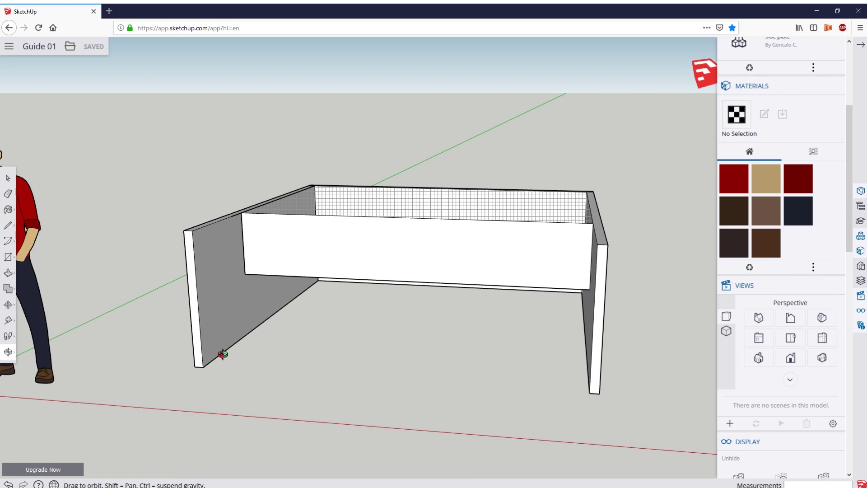
drag(207, 265, 273, 285)
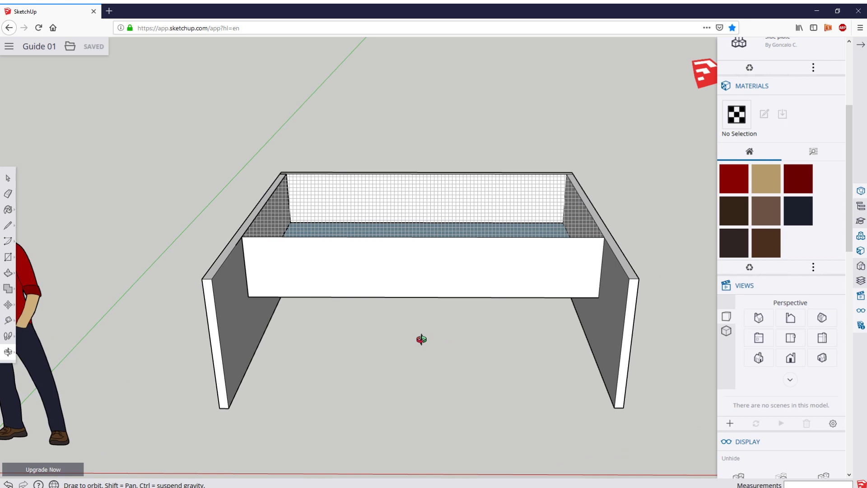